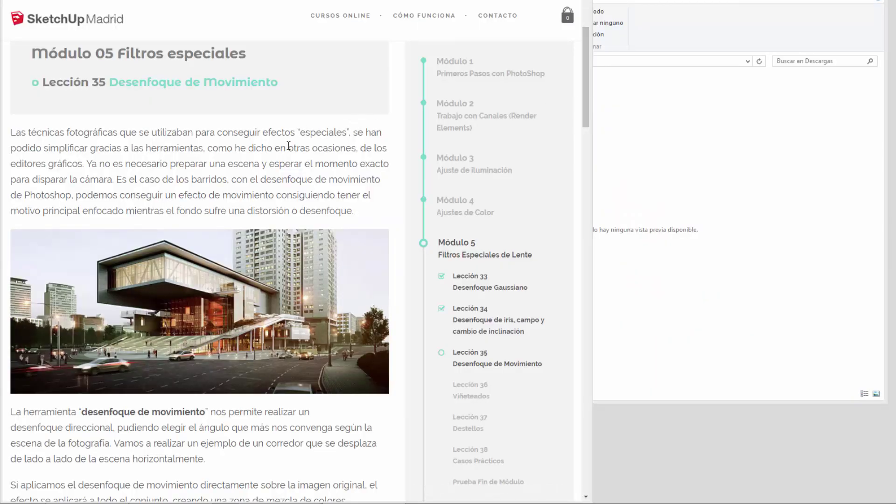
Step: Scroll the lesson page down to the Actividad section with its motion-blur exercise and render gallery
{"action": "scroll", "coordinate": [255, 252], "scroll_direction": "up", "scroll_amount": 2}
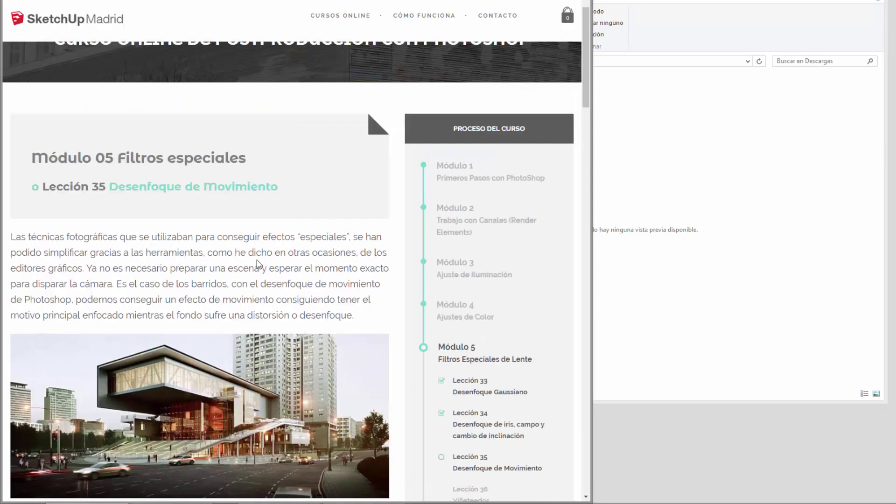
{"action": "scroll", "coordinate": [212, 255], "scroll_direction": "down", "scroll_amount": 1}
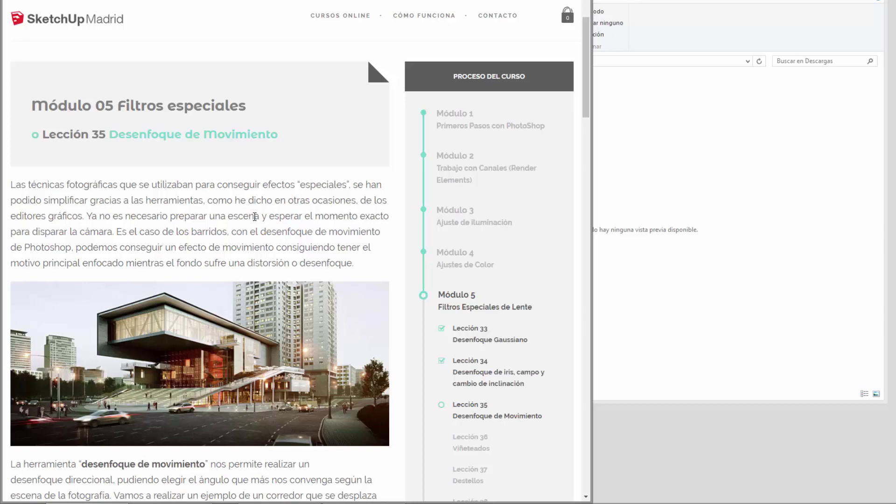
{"action": "scroll", "coordinate": [119, 262], "scroll_direction": "down", "scroll_amount": 2}
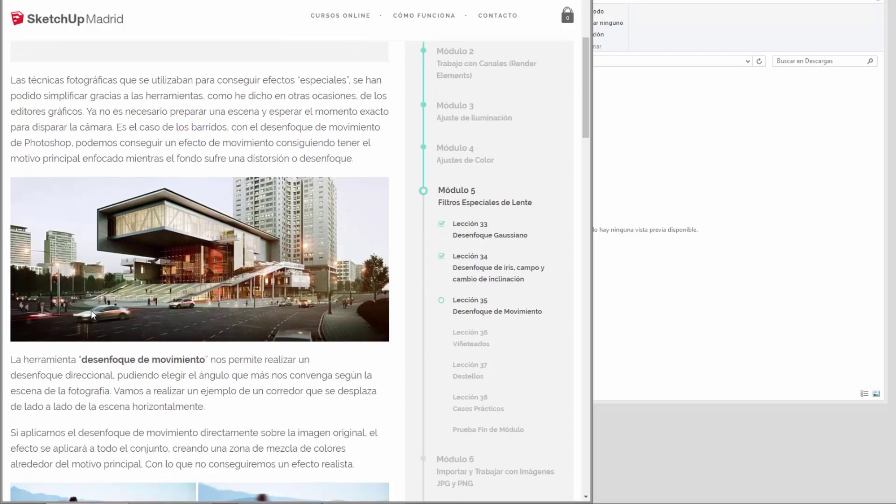
{"action": "scroll", "coordinate": [128, 325], "scroll_direction": "down", "scroll_amount": 2}
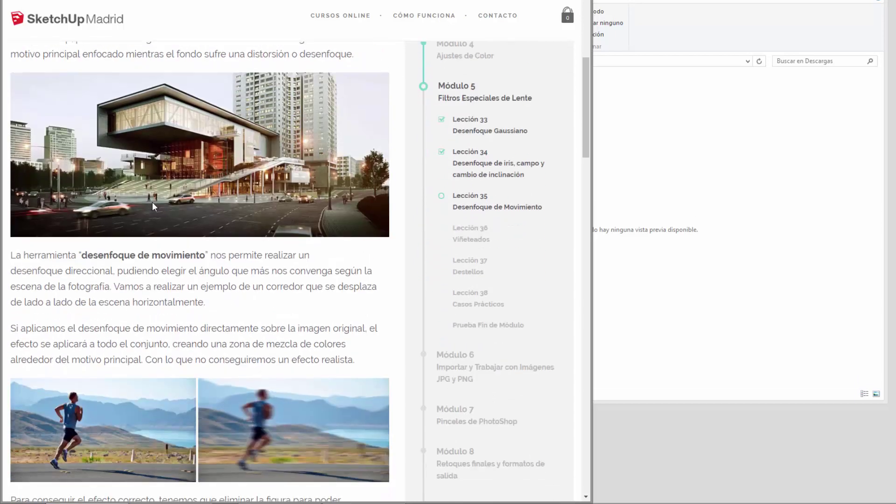
{"action": "scroll", "coordinate": [146, 250], "scroll_direction": "down", "scroll_amount": 1}
{"action": "scroll", "coordinate": [117, 220], "scroll_direction": "up", "scroll_amount": 1}
{"action": "scroll", "coordinate": [108, 198], "scroll_direction": "up", "scroll_amount": 1}
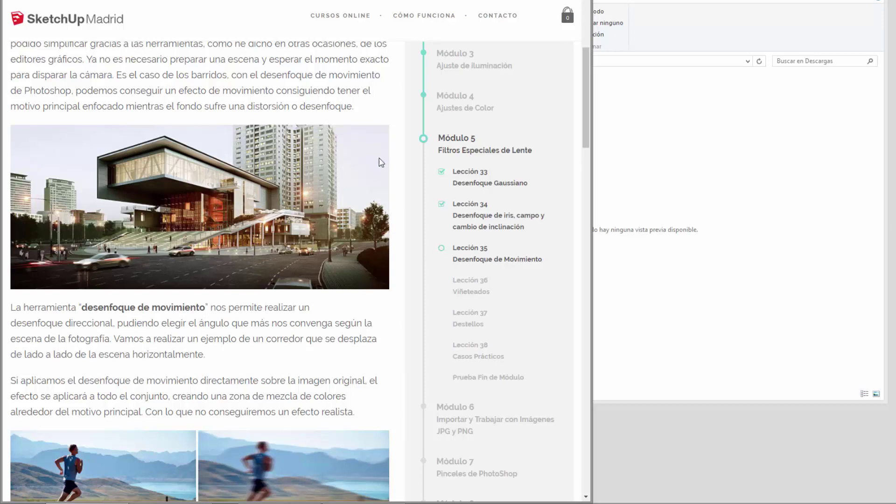
{"action": "mouse_move", "coordinate": [586, 107]}
{"action": "left_mouse_down"}
{"action": "mouse_move", "coordinate": [567, 235]}
{"action": "mouse_move", "coordinate": [576, 318]}
{"action": "mouse_move", "coordinate": [565, 88]}
{"action": "left_mouse_up"}
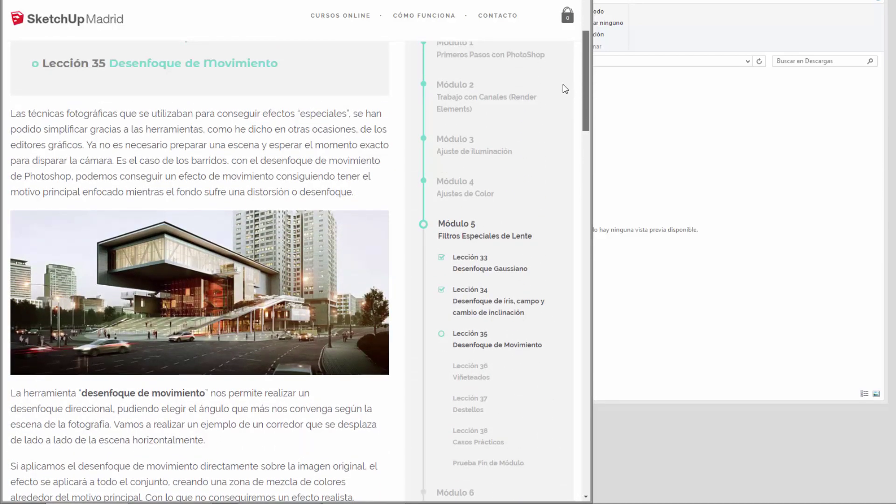
{"action": "scroll", "coordinate": [565, 89], "scroll_direction": "down", "scroll_amount": 1}
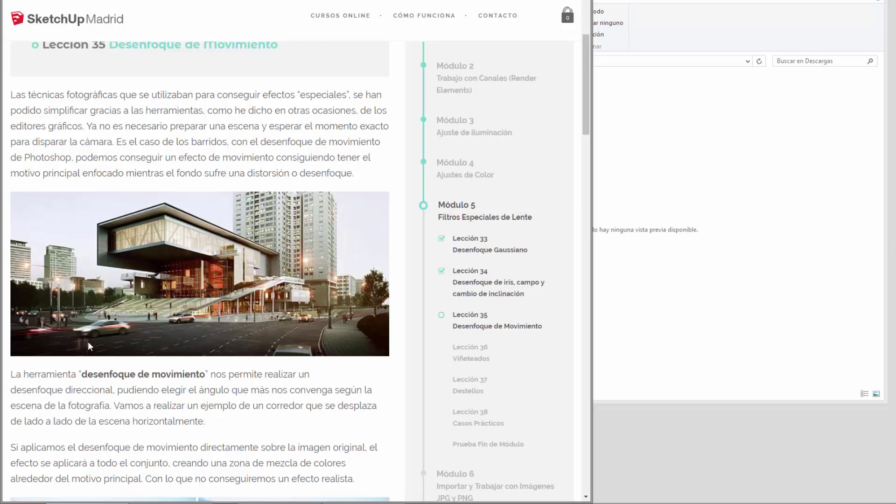
{"action": "left_click_drag", "start_coordinate": [584, 106], "coordinate": [586, 381]}
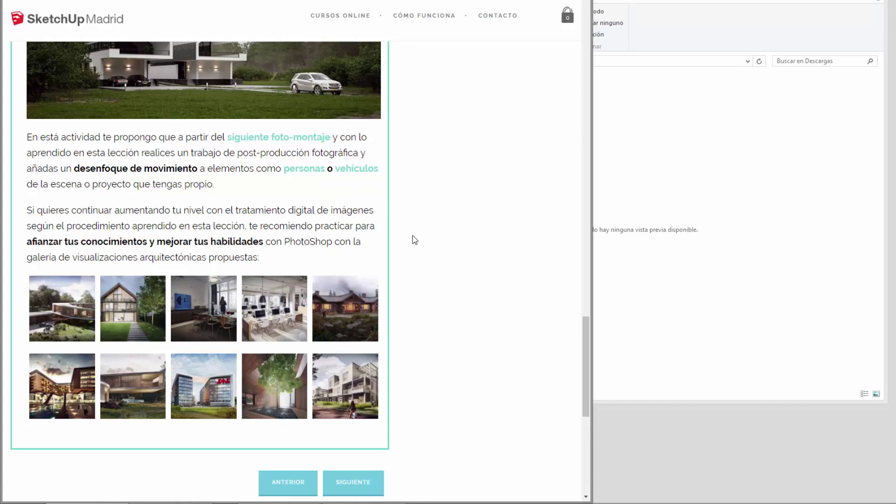
Step: Open the gallery's hotel image enlarged, then advance to the wooden courtyard tree render
{"action": "scroll", "coordinate": [280, 56], "scroll_direction": "up", "scroll_amount": 2}
{"action": "scroll", "coordinate": [231, 171], "scroll_direction": "up", "scroll_amount": 1}
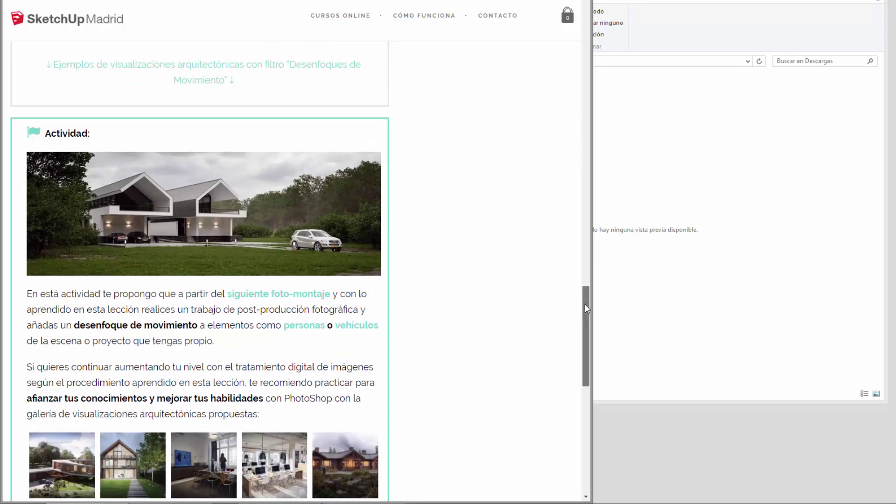
{"action": "mouse_move", "coordinate": [584, 303]}
{"action": "left_mouse_down"}
{"action": "mouse_move", "coordinate": [576, 262]}
{"action": "mouse_move", "coordinate": [590, 336]}
{"action": "left_mouse_up"}
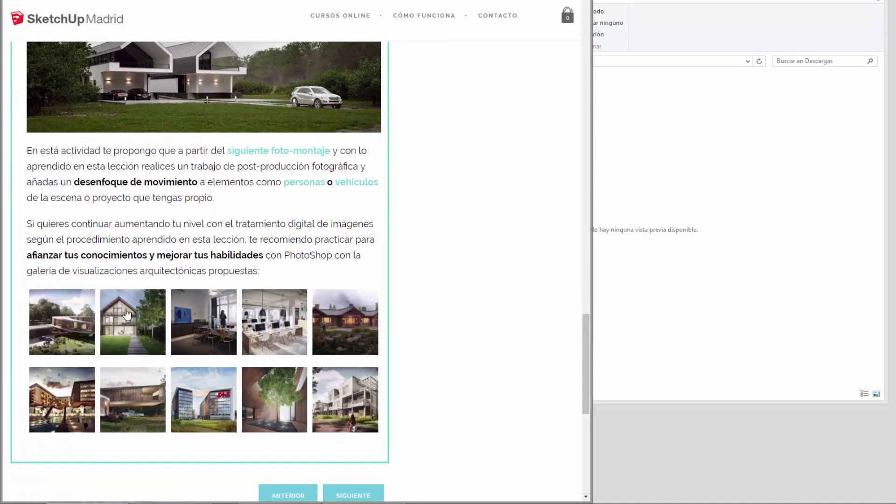
{"action": "left_click", "coordinate": [206, 407]}
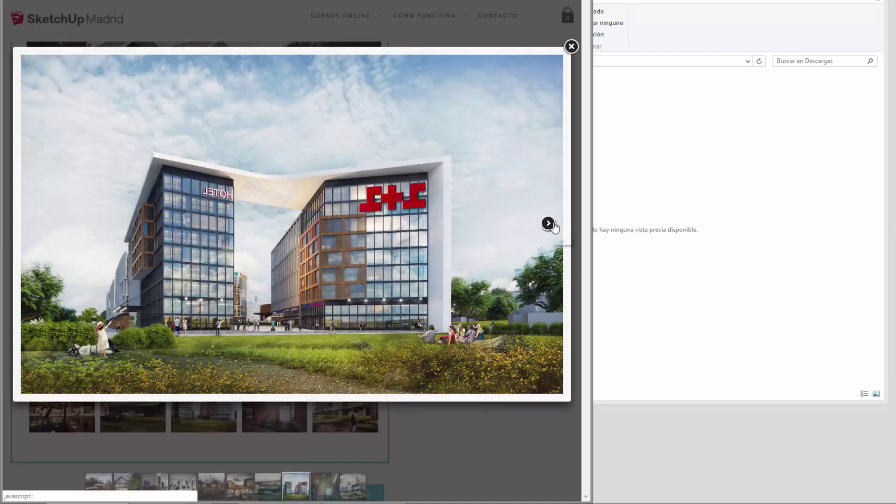
{"action": "mouse_move", "coordinate": [229, 334]}
{"action": "left_click", "coordinate": [548, 223]}
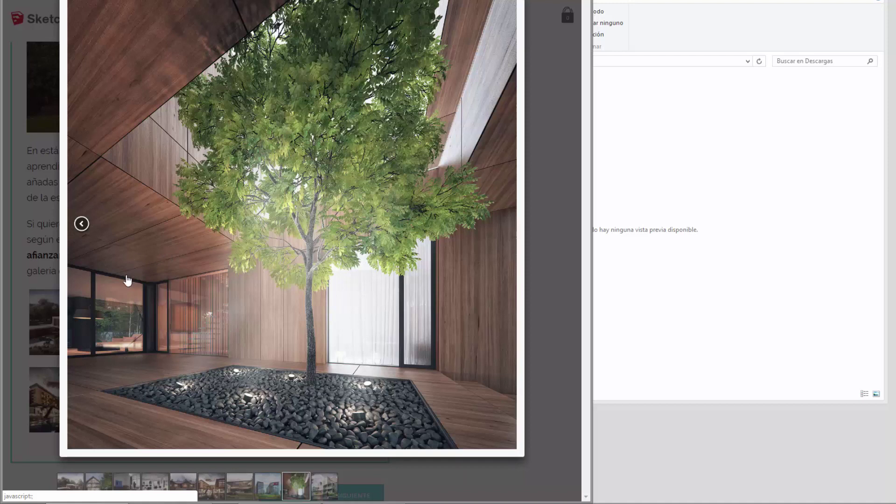
Step: Save the courtyard render as Ejemplos-VIZ-172.jpg and open it in Photoshop from the desktop
{"action": "right_click", "coordinate": [301, 187]}
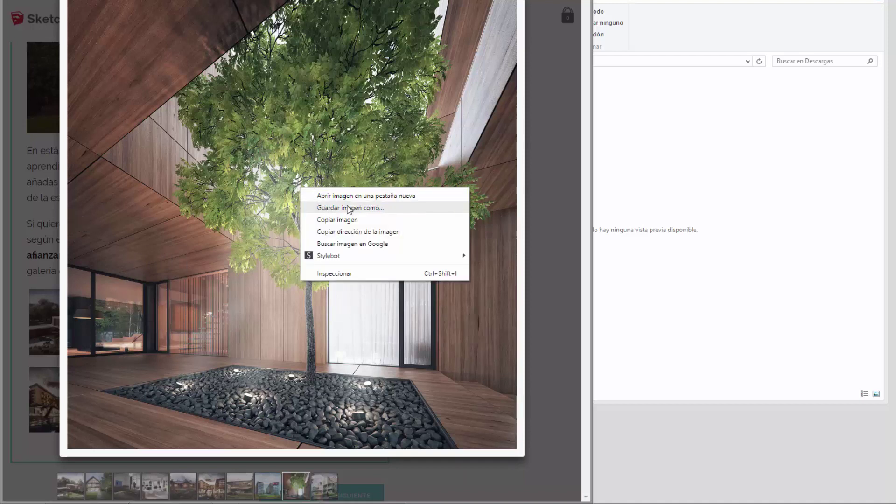
{"action": "left_click", "coordinate": [393, 210]}
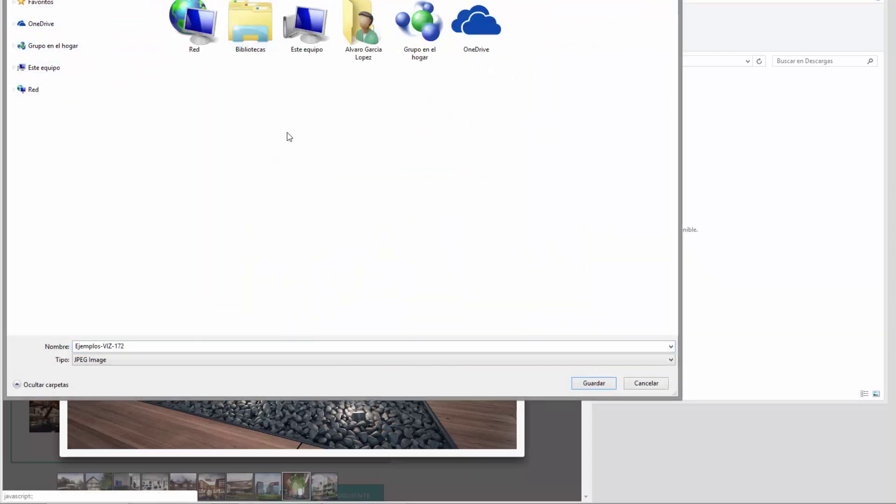
{"action": "left_click", "coordinate": [590, 386]}
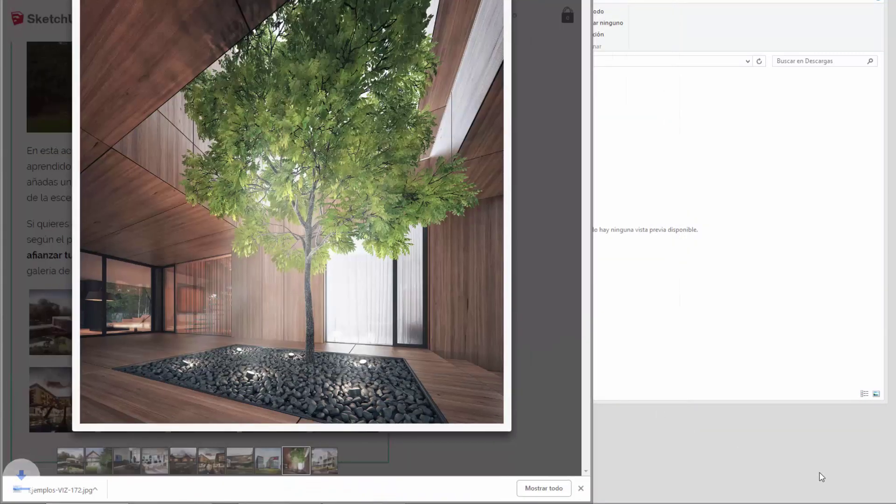
{"action": "key", "text": "super+d"}
{"action": "right_click", "coordinate": [33, 29]}
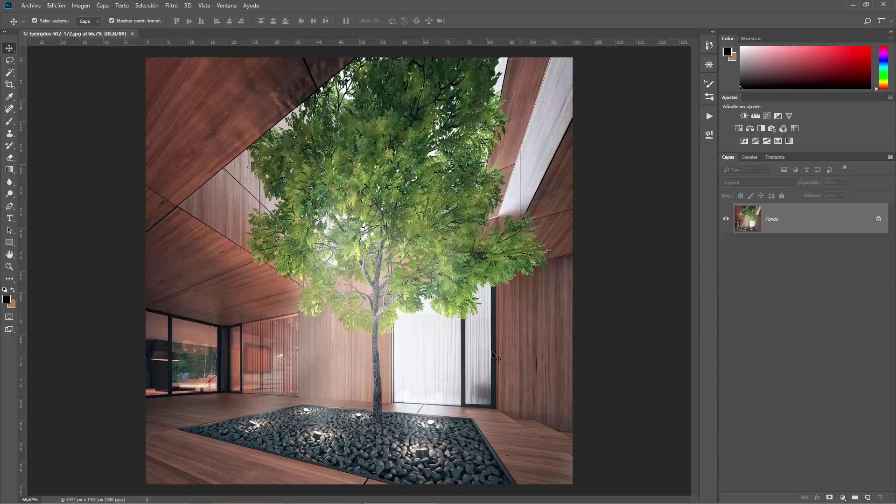
Step: Open the Lote de Personas Sin Fondo people cutouts folder from Downloads
{"action": "left_click", "coordinate": [262, 501]}
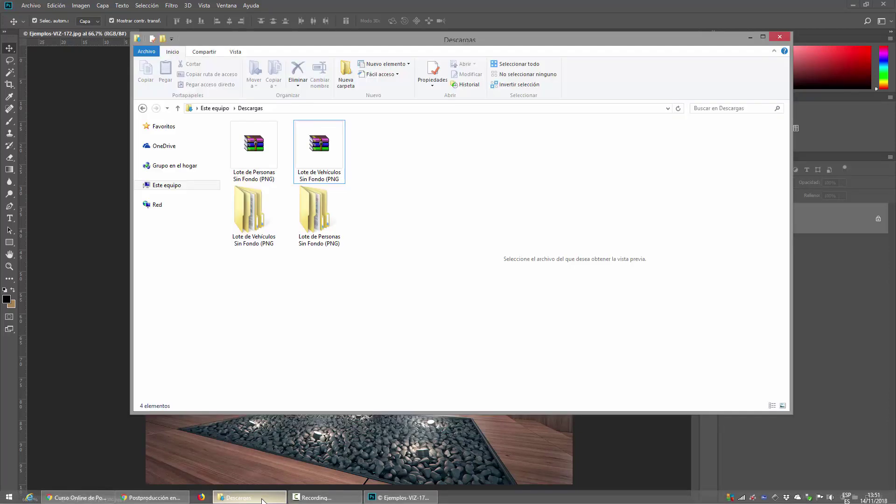
{"action": "left_click", "coordinate": [298, 166]}
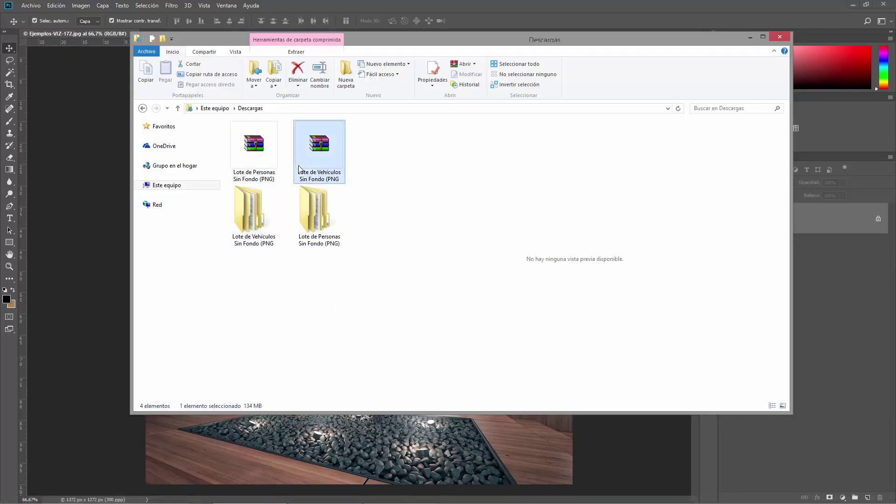
{"action": "double_click", "coordinate": [320, 214]}
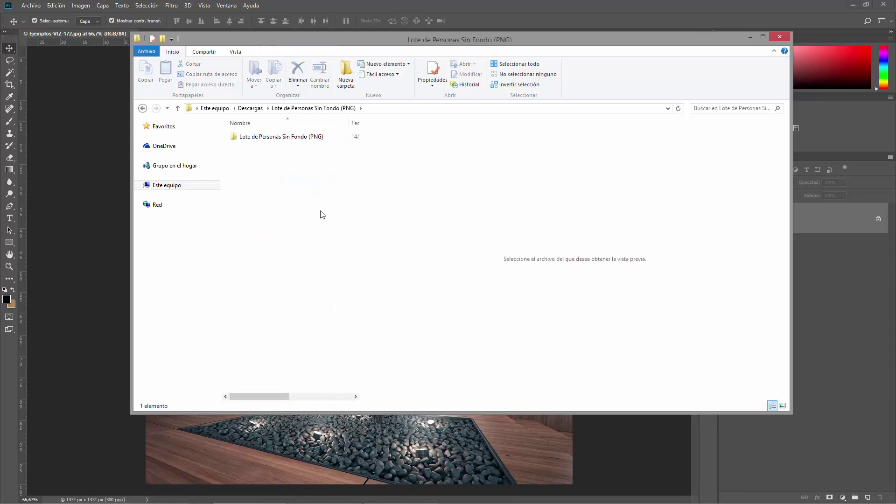
{"action": "double_click", "coordinate": [287, 137]}
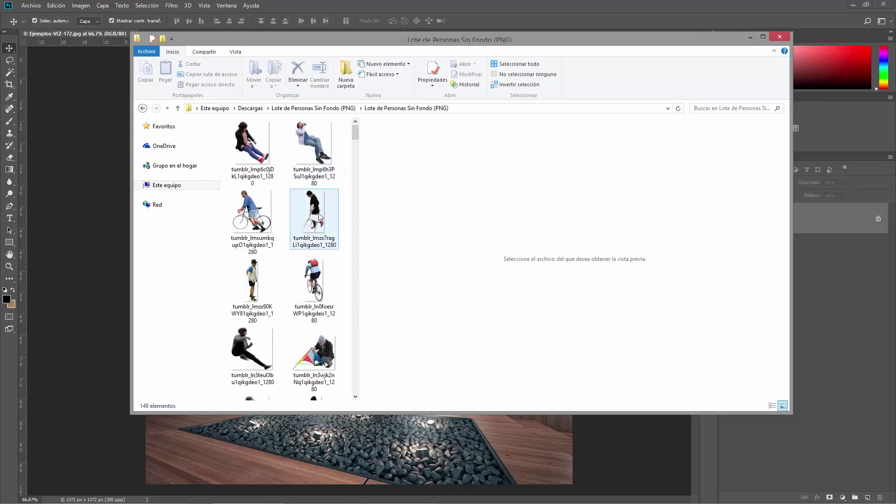
{"action": "left_click", "coordinate": [316, 304]}
Step: Dock the folder window on the right half with the file list widened to four columns
{"action": "key", "text": "super+Right"}
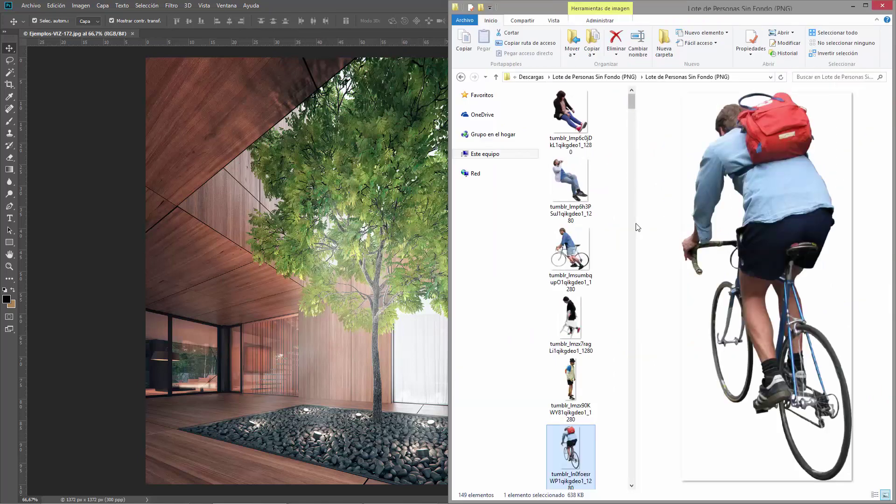
{"action": "left_click_drag", "start_coordinate": [636, 223], "coordinate": [756, 219]}
{"action": "left_click_drag", "start_coordinate": [754, 93], "coordinate": [737, 235]}
{"action": "scroll", "coordinate": [728, 270], "scroll_direction": "down", "scroll_amount": 2}
{"action": "scroll", "coordinate": [723, 290], "scroll_direction": "down", "scroll_amount": 3}
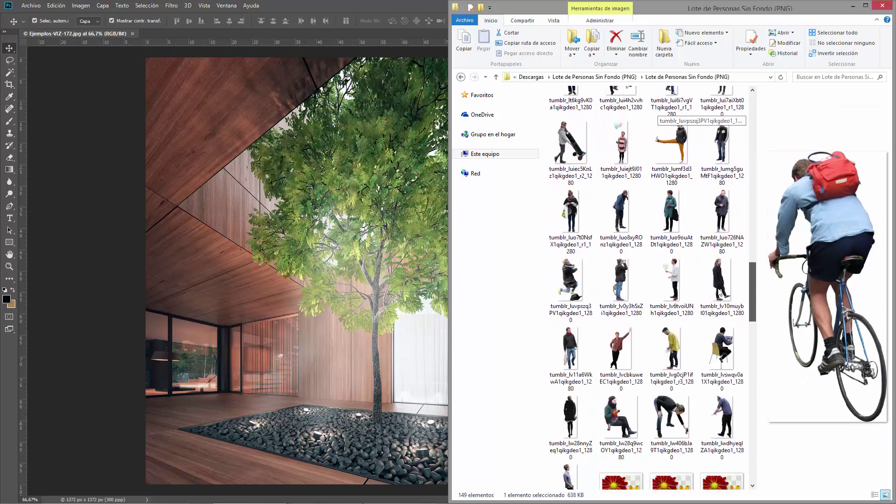
{"action": "scroll", "coordinate": [719, 305], "scroll_direction": "down", "scroll_amount": 2}
Step: Preview the man with a bag, the man with binoculars and the woman in a black coat
{"action": "left_click", "coordinate": [570, 224]}
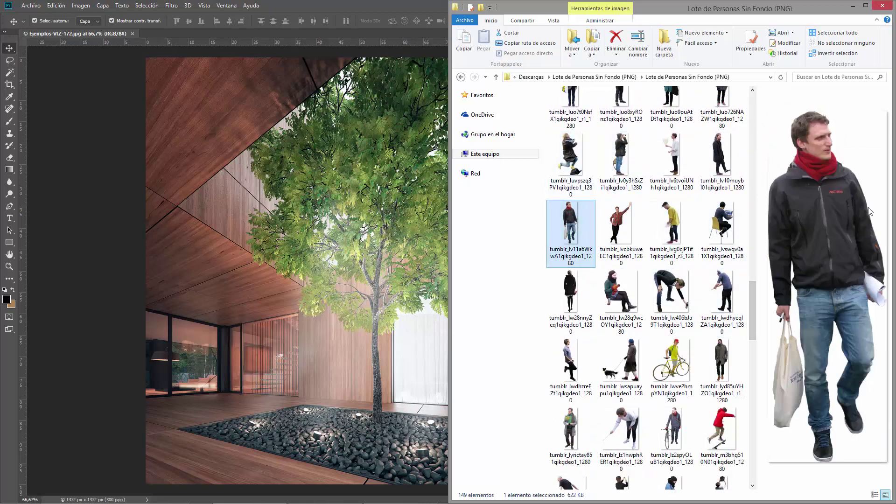
{"action": "left_click", "coordinate": [672, 223]}
{"action": "left_click", "coordinate": [621, 157]}
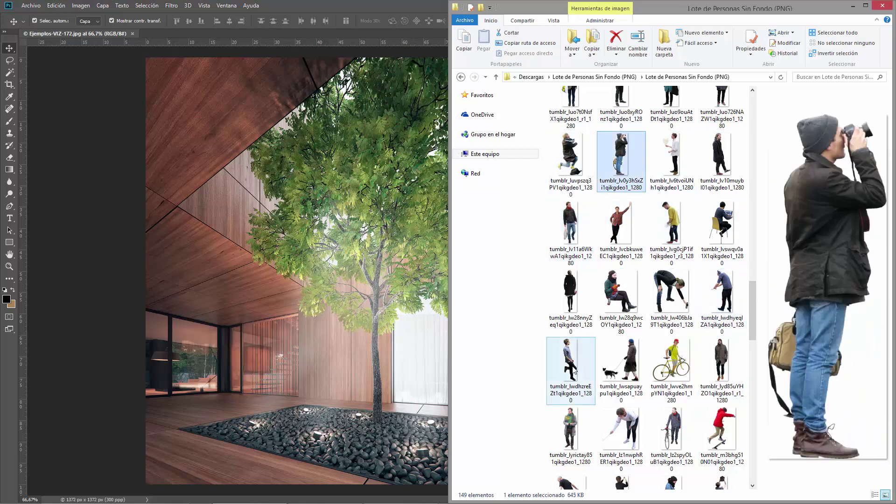
{"action": "left_click", "coordinate": [572, 299]}
{"action": "scroll", "coordinate": [625, 340], "scroll_direction": "down", "scroll_amount": 3}
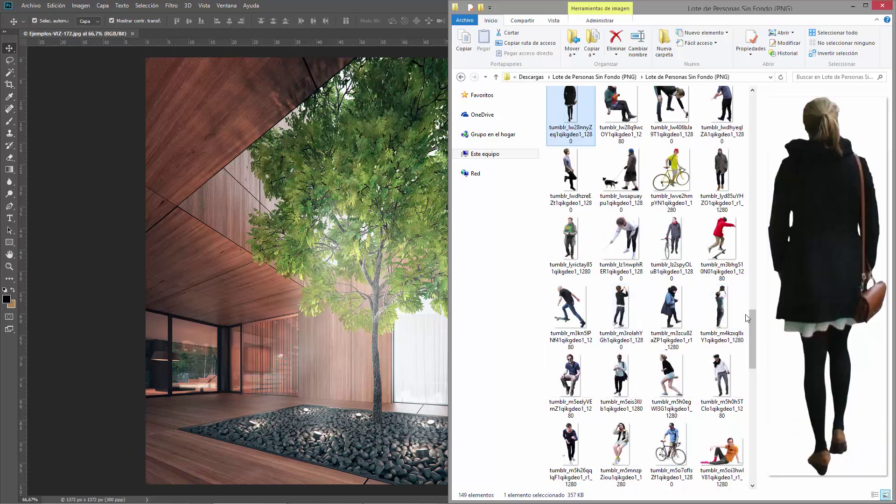
{"action": "left_click_drag", "start_coordinate": [751, 349], "coordinate": [749, 405]}
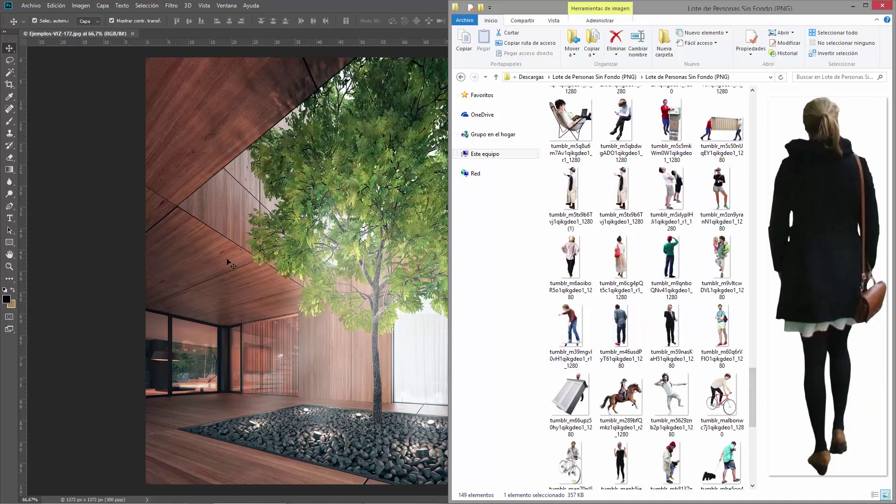
{"action": "scroll", "coordinate": [756, 409], "scroll_direction": "down", "scroll_amount": 3}
{"action": "scroll", "coordinate": [756, 409], "scroll_direction": "down", "scroll_amount": 3}
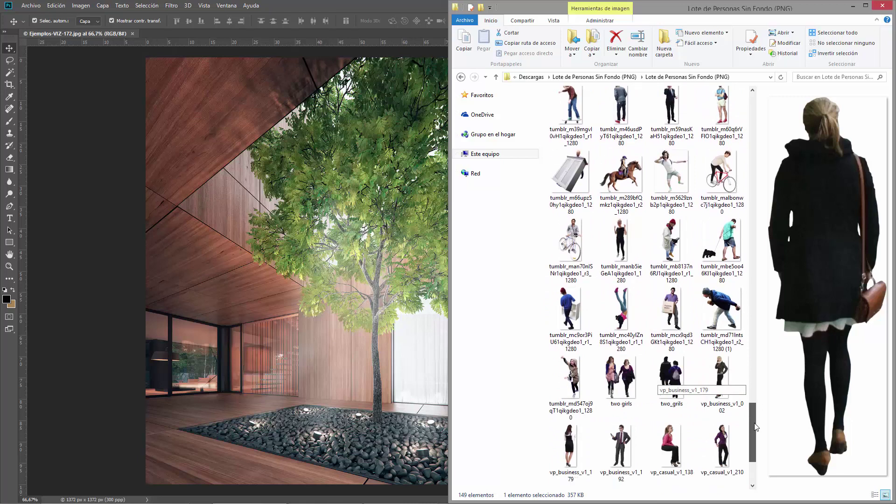
{"action": "scroll", "coordinate": [756, 419], "scroll_direction": "down", "scroll_amount": 3}
Step: Preview more cutouts and drag vp_nightlife_v1_002, the woman in the black dress, onto the canvas
{"action": "left_click", "coordinate": [570, 265]}
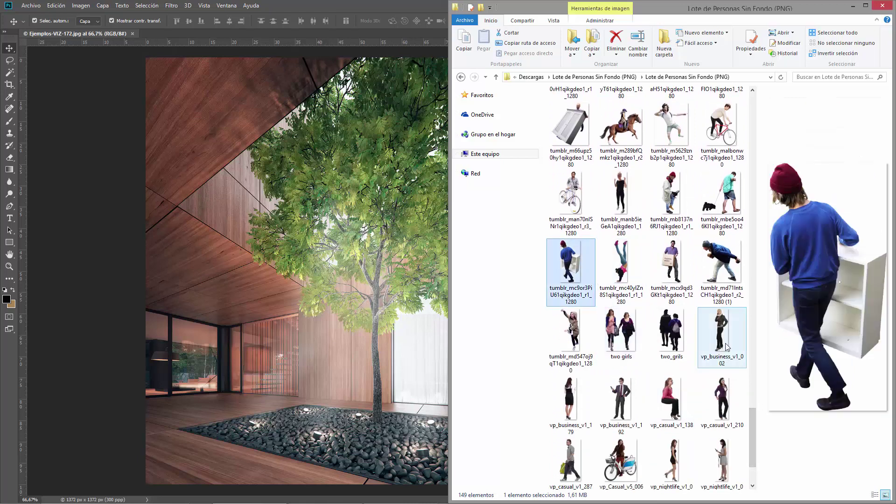
{"action": "scroll", "coordinate": [754, 435], "scroll_direction": "down", "scroll_amount": 3}
{"action": "left_click", "coordinate": [578, 395]}
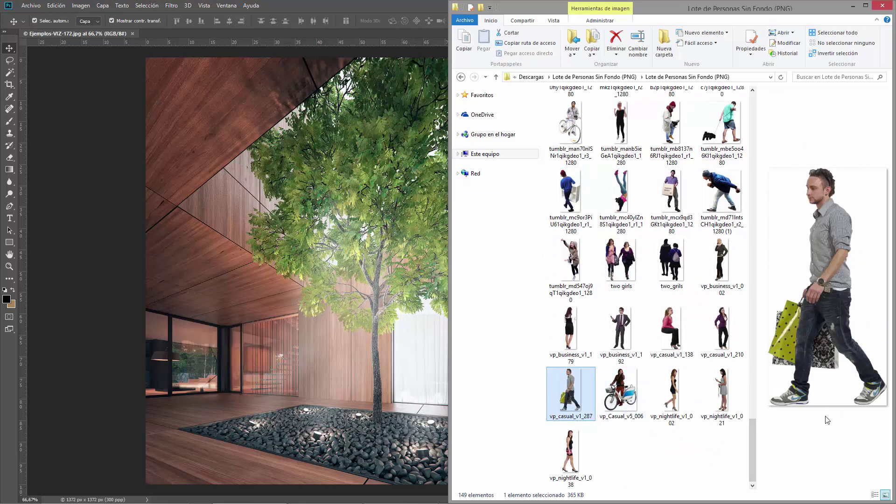
{"action": "left_click", "coordinate": [573, 464]}
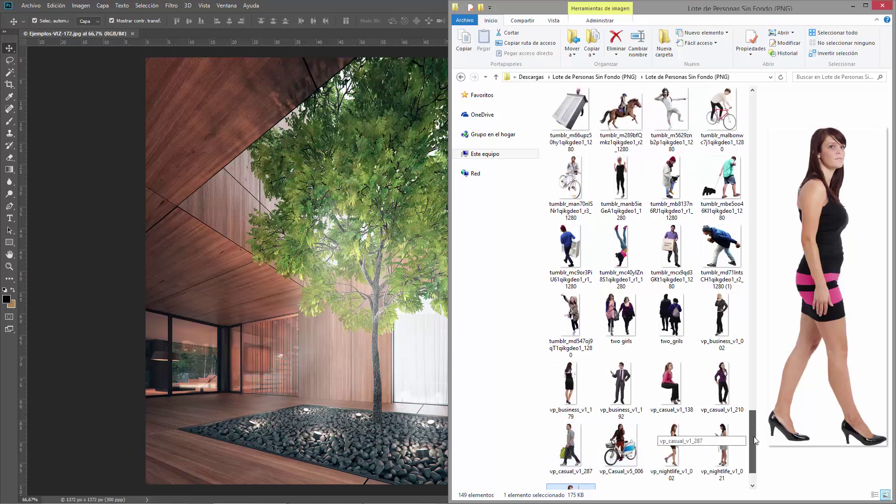
{"action": "left_click", "coordinate": [672, 400]}
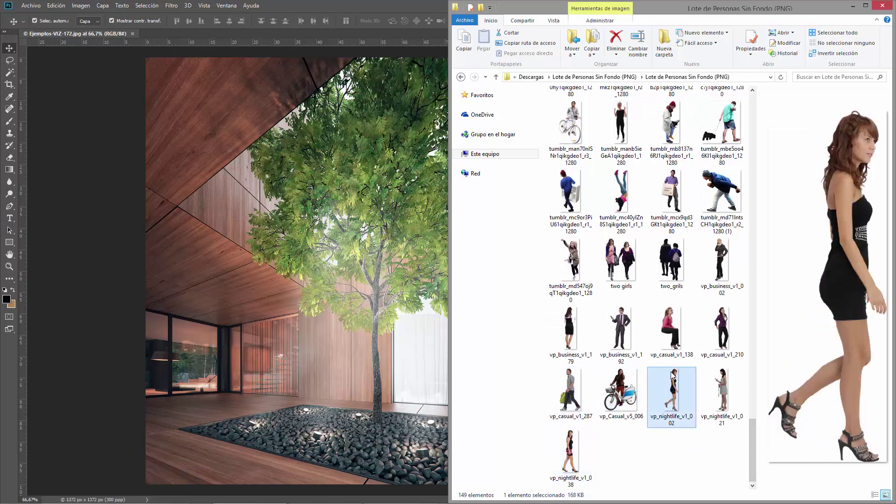
{"action": "mouse_move", "coordinate": [672, 400]}
{"action": "left_mouse_down"}
{"action": "mouse_move", "coordinate": [331, 452]}
{"action": "mouse_move", "coordinate": [240, 347]}
{"action": "mouse_move", "coordinate": [240, 360]}
{"action": "left_mouse_up"}
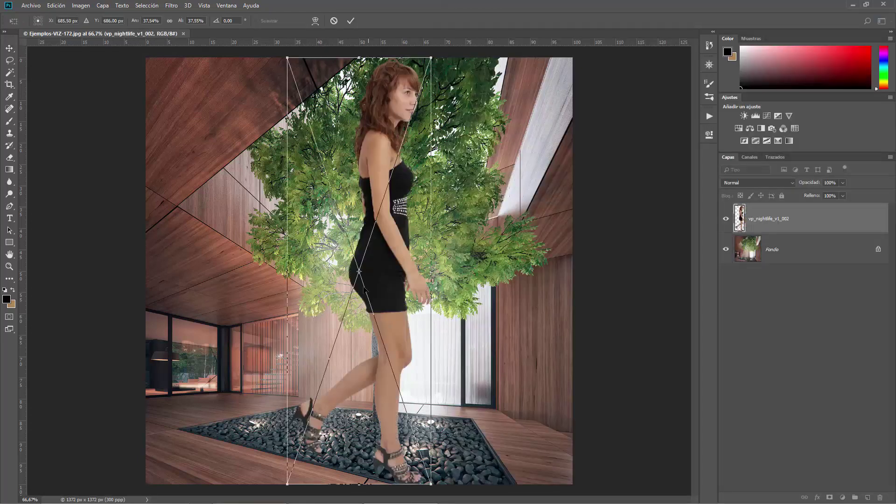
Step: Commit the placed woman cutout and begin free-transform scaling her to 37.55%
{"action": "scroll", "coordinate": [365, 290], "scroll_direction": "down", "scroll_amount": 2}
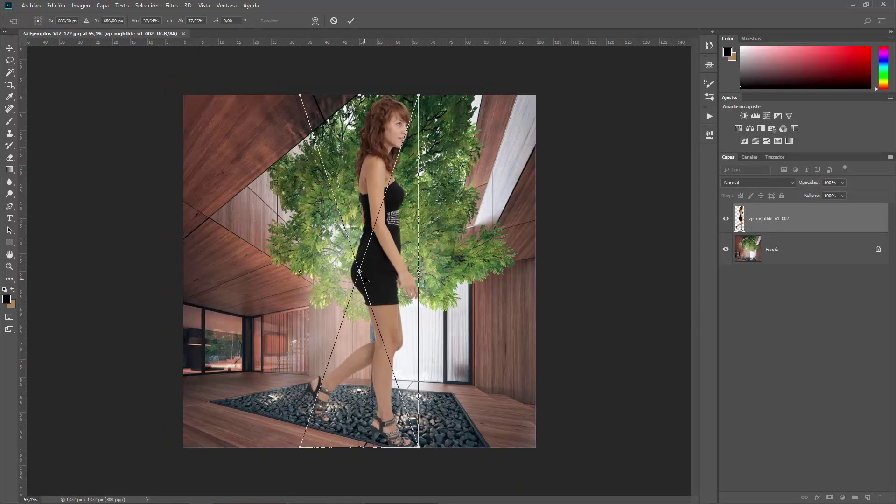
{"action": "left_click", "coordinate": [353, 22]}
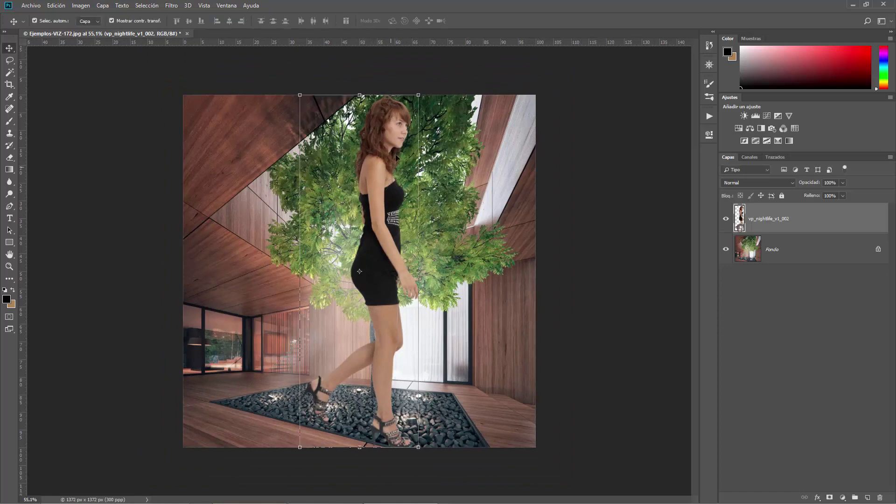
{"action": "key", "text": "ctrl+t"}
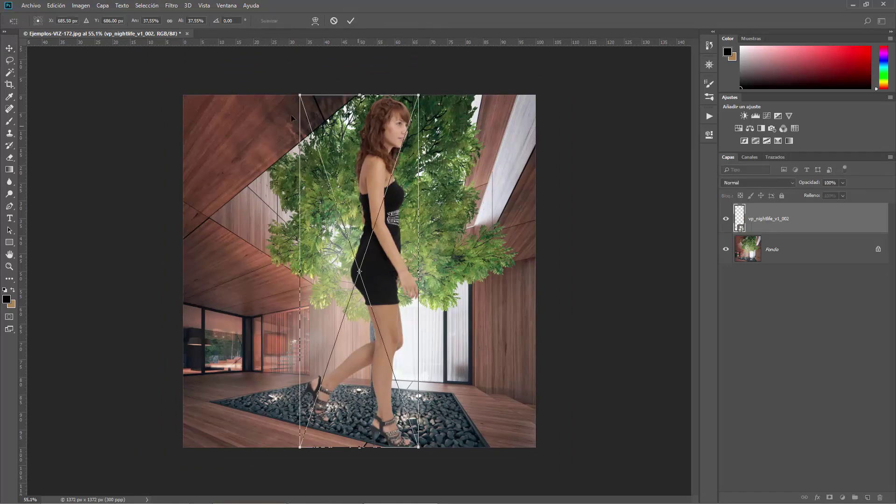
{"action": "key", "text": "Return"}
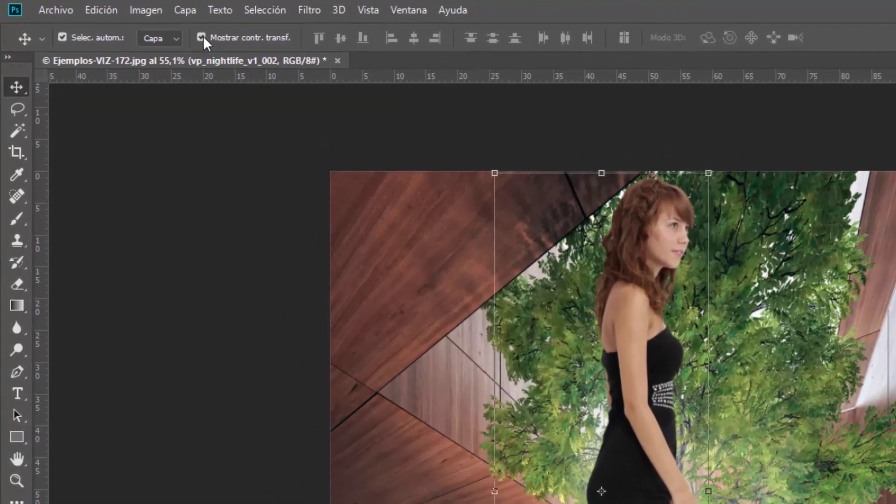
{"action": "left_click", "coordinate": [201, 37]}
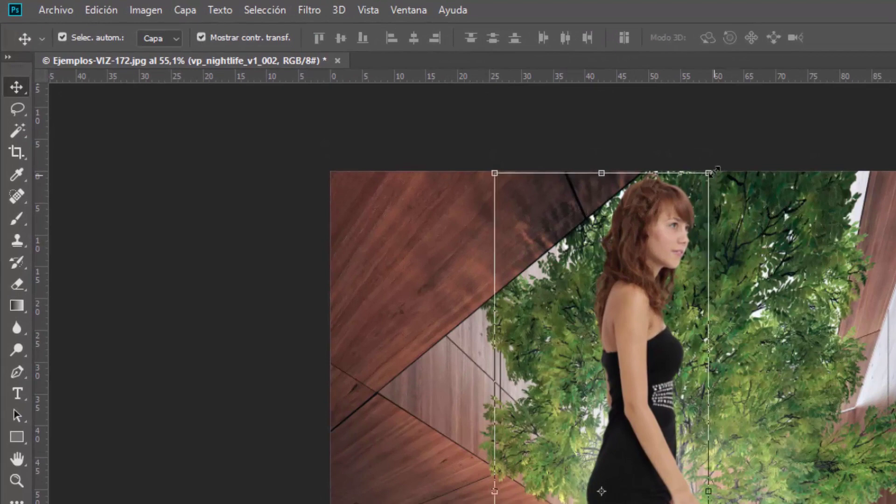
{"action": "left_click_drag", "start_coordinate": [709, 171], "coordinate": [708, 173]}
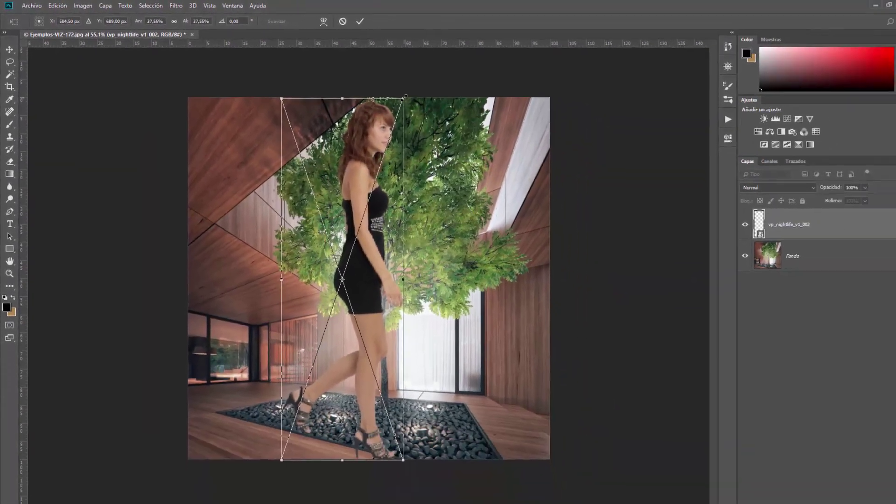
Step: Scale the woman layer down to about 13% and commit the transform
{"action": "mouse_move", "coordinate": [410, 99]}
{"action": "left_mouse_down"}
{"action": "mouse_move", "coordinate": [292, 146]}
{"action": "mouse_move", "coordinate": [393, 96]}
{"action": "left_mouse_up"}
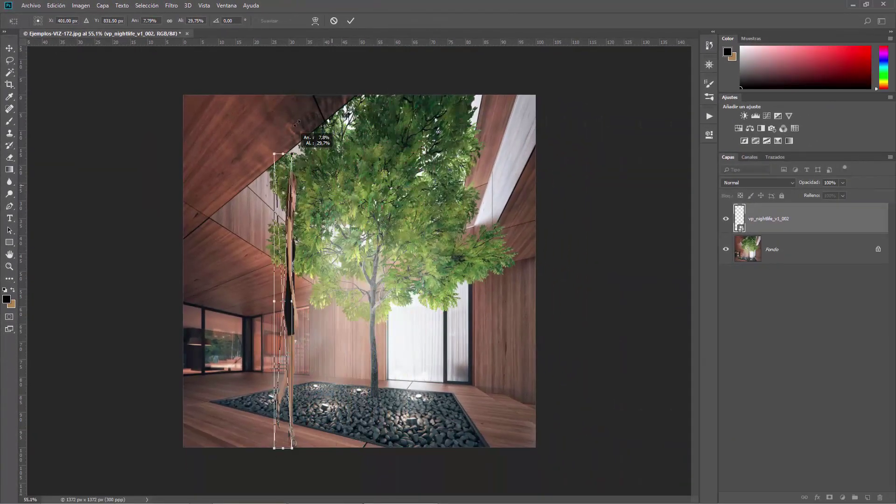
{"action": "key", "text": "Return"}
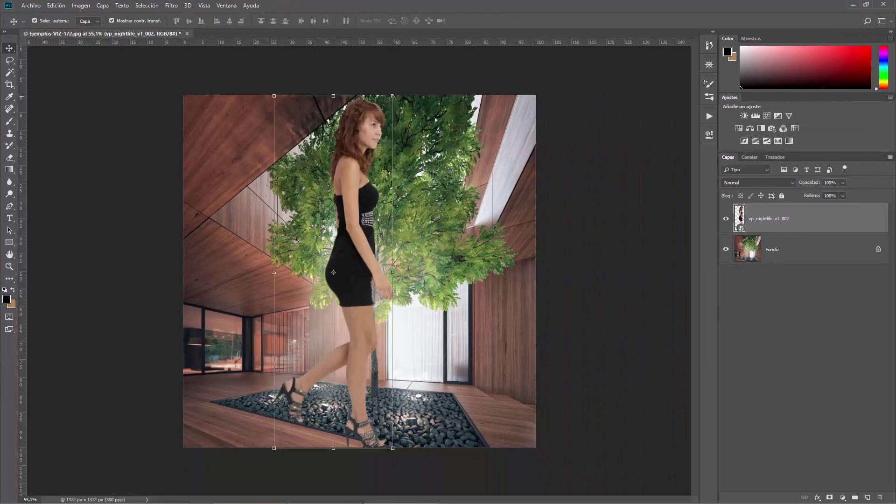
{"action": "left_click_drag", "start_coordinate": [393, 94], "coordinate": [335, 349]}
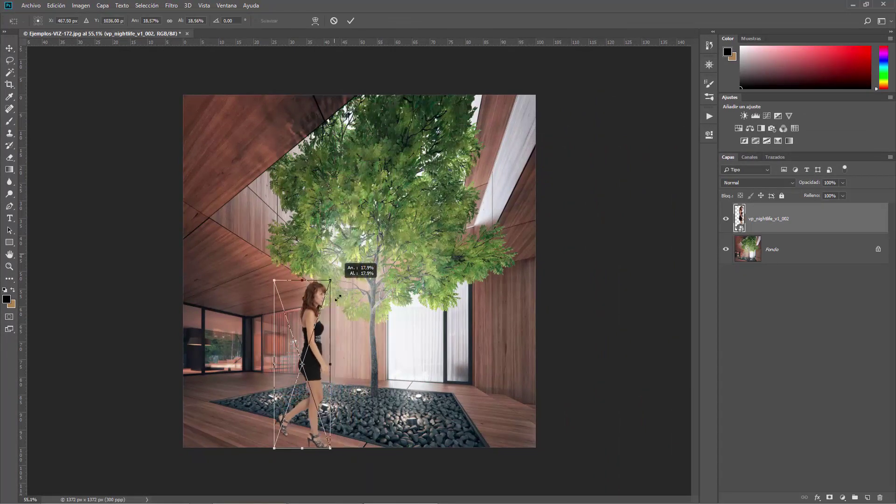
{"action": "left_click_drag", "start_coordinate": [336, 350], "coordinate": [344, 336]}
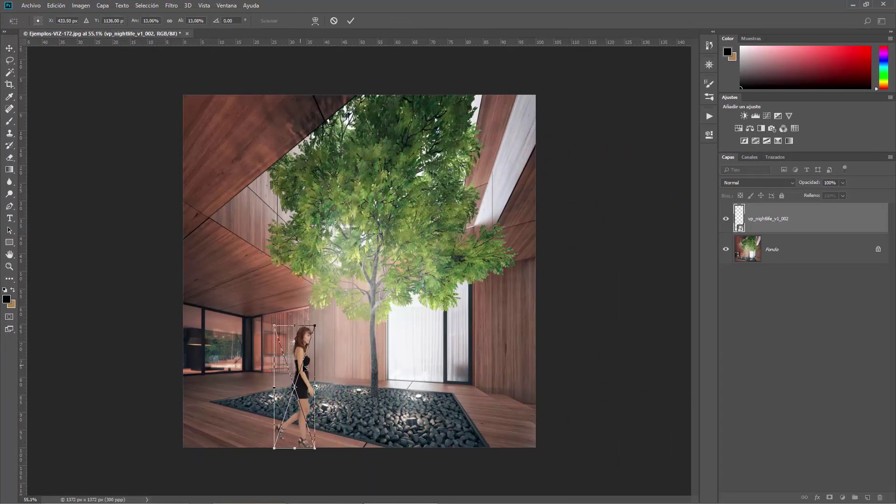
{"action": "left_click_drag", "start_coordinate": [284, 363], "coordinate": [178, 331]}
{"action": "key", "text": "ctrl+plus"}
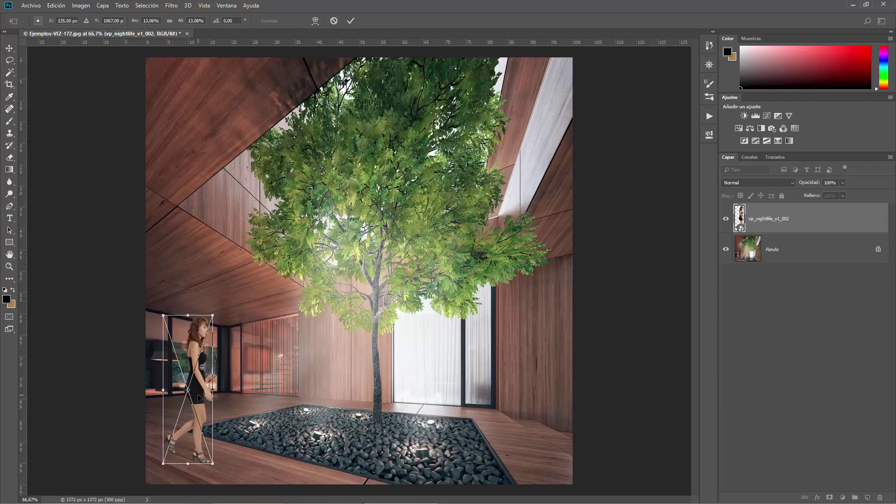
{"action": "key", "text": "Return"}
Step: Position the woman on the wooden floor at the courtyard's left edge
{"action": "left_click_drag", "start_coordinate": [199, 409], "coordinate": [181, 406]}
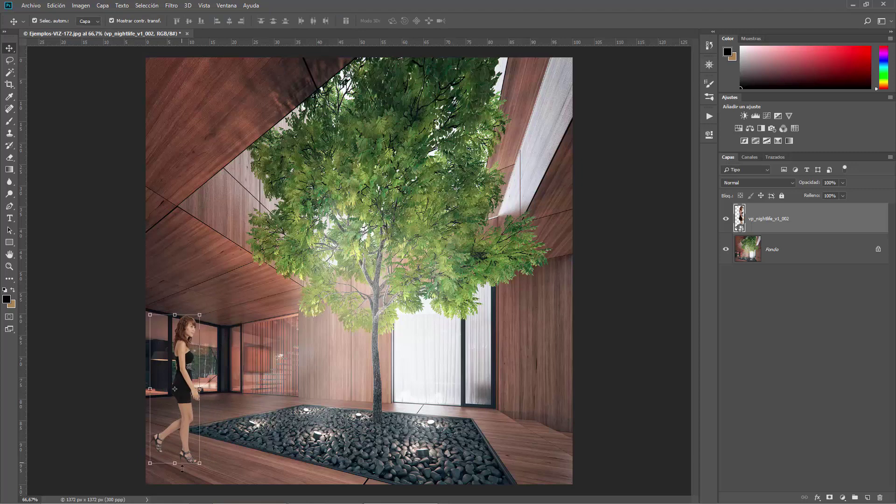
{"action": "scroll", "coordinate": [182, 468], "scroll_direction": "up", "scroll_amount": 1}
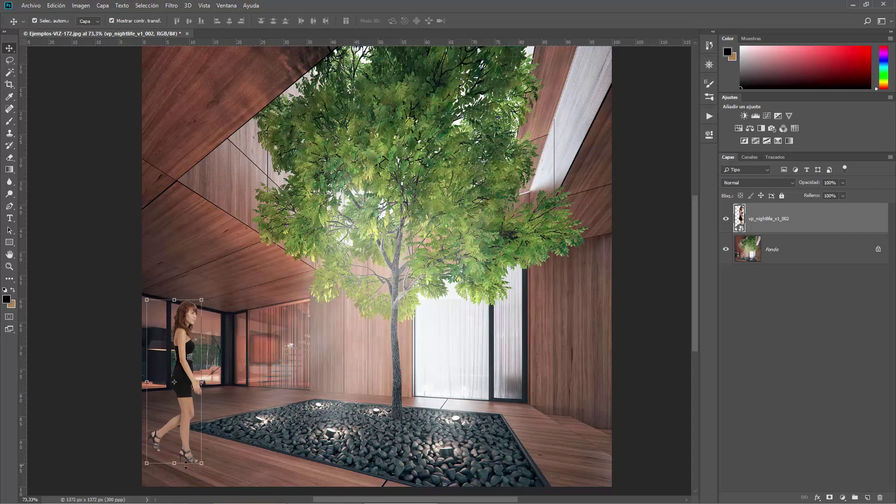
{"action": "scroll", "coordinate": [187, 461], "scroll_direction": "up", "scroll_amount": 3}
{"action": "scroll", "coordinate": [191, 460], "scroll_direction": "up", "scroll_amount": 3}
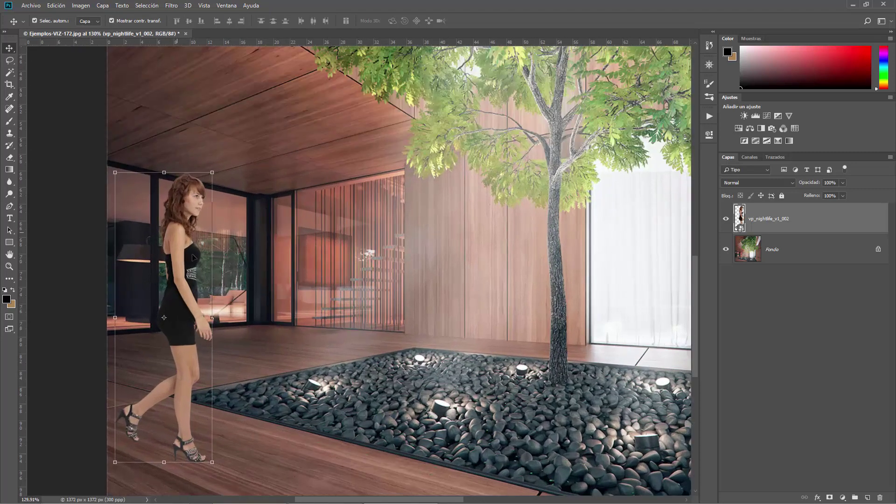
{"action": "scroll", "coordinate": [244, 352], "scroll_direction": "down", "scroll_amount": 2}
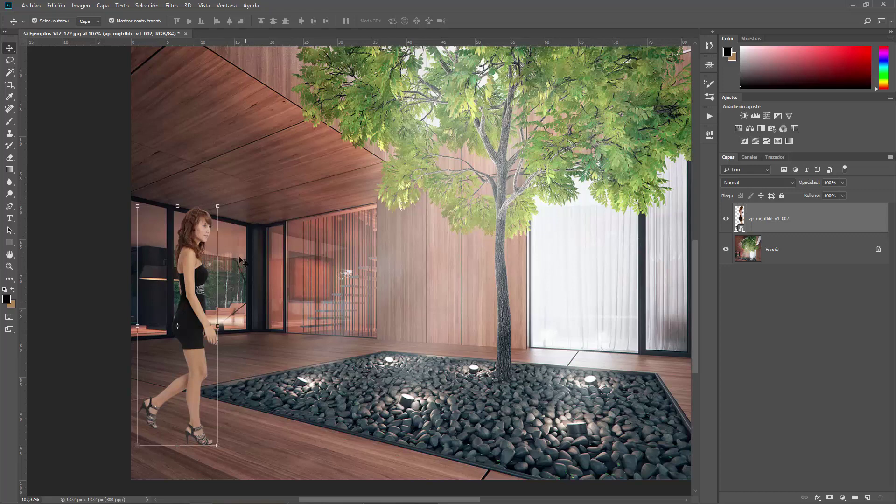
{"action": "mouse_move", "coordinate": [186, 274]}
{"action": "left_mouse_down"}
{"action": "mouse_move", "coordinate": [200, 275]}
{"action": "mouse_move", "coordinate": [207, 319]}
{"action": "left_mouse_up"}
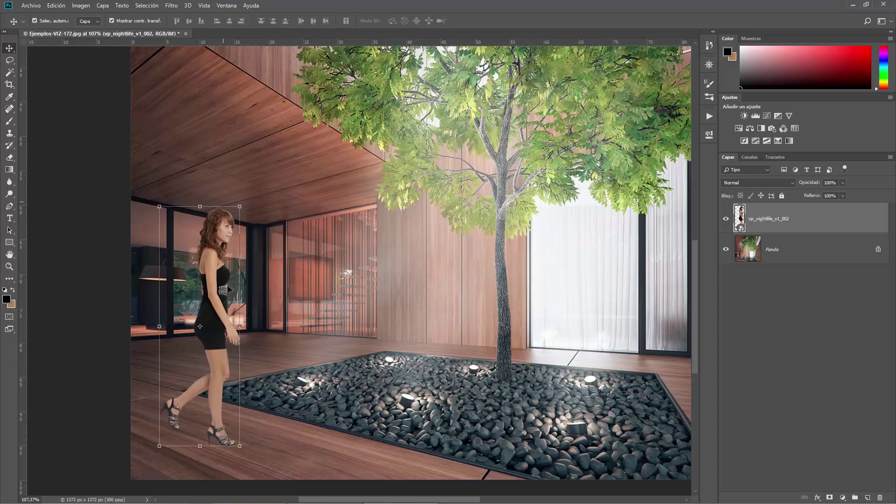
{"action": "left_click_drag", "start_coordinate": [228, 288], "coordinate": [219, 298]}
{"action": "scroll", "coordinate": [228, 270], "scroll_direction": "down", "scroll_amount": 2}
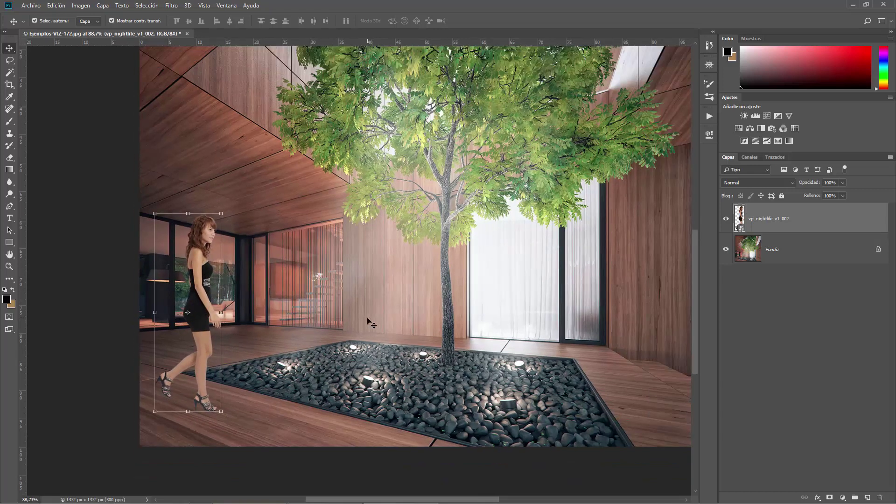
{"action": "left_click_drag", "start_coordinate": [214, 365], "coordinate": [209, 370]}
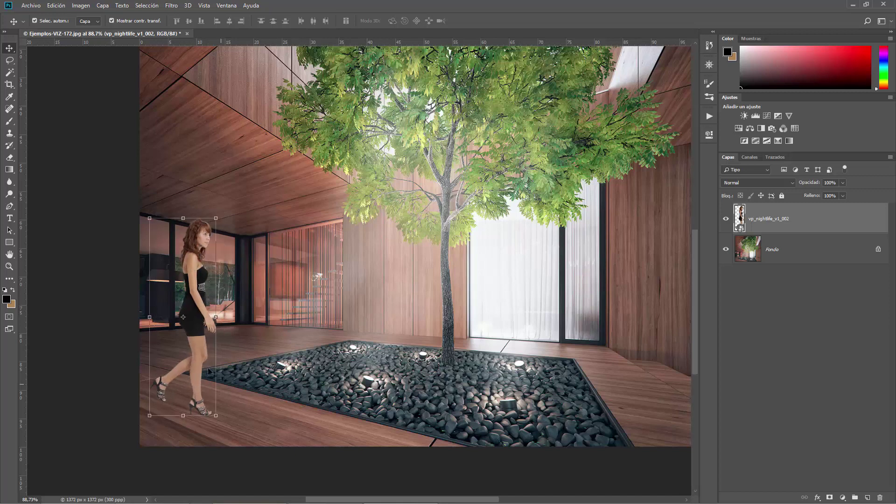
{"action": "scroll", "coordinate": [359, 374], "scroll_direction": "down", "scroll_amount": 2}
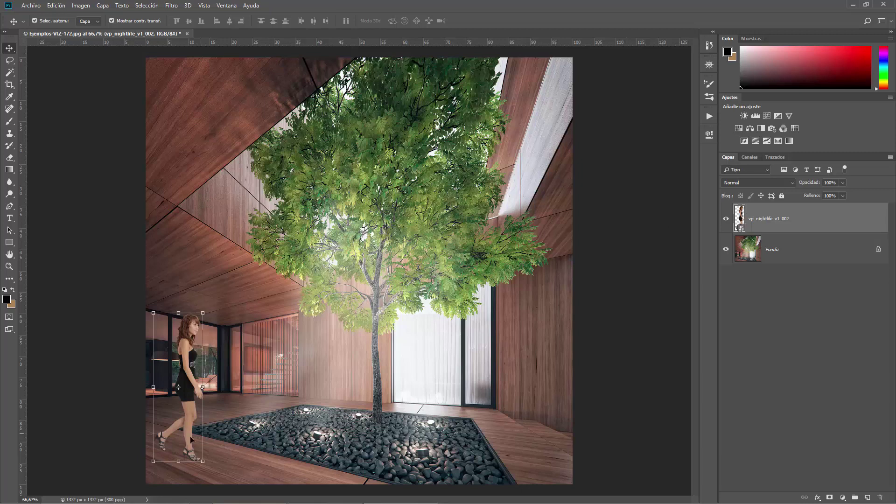
{"action": "scroll", "coordinate": [191, 439], "scroll_direction": "up", "scroll_amount": 2}
{"action": "scroll", "coordinate": [409, 333], "scroll_direction": "down", "scroll_amount": 1}
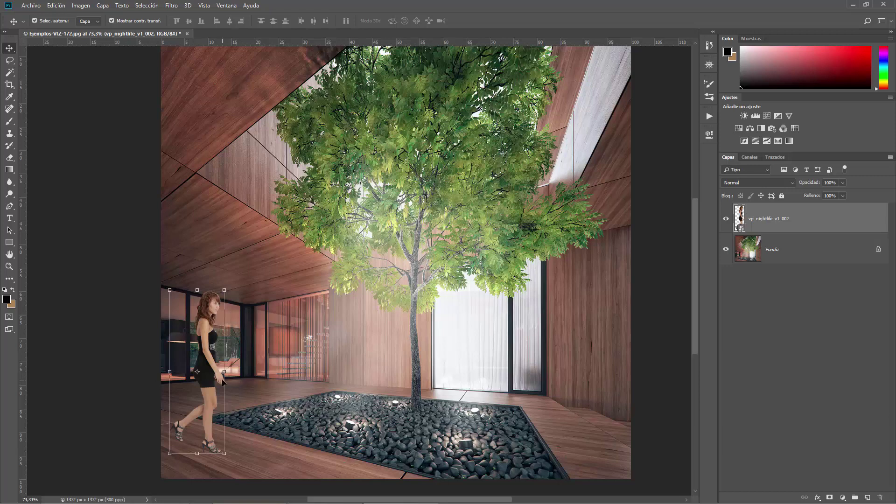
Step: Lower the woman layer's opacity to 59% and nudge her position on the floor
{"action": "left_click_drag", "start_coordinate": [814, 183], "coordinate": [801, 177]}
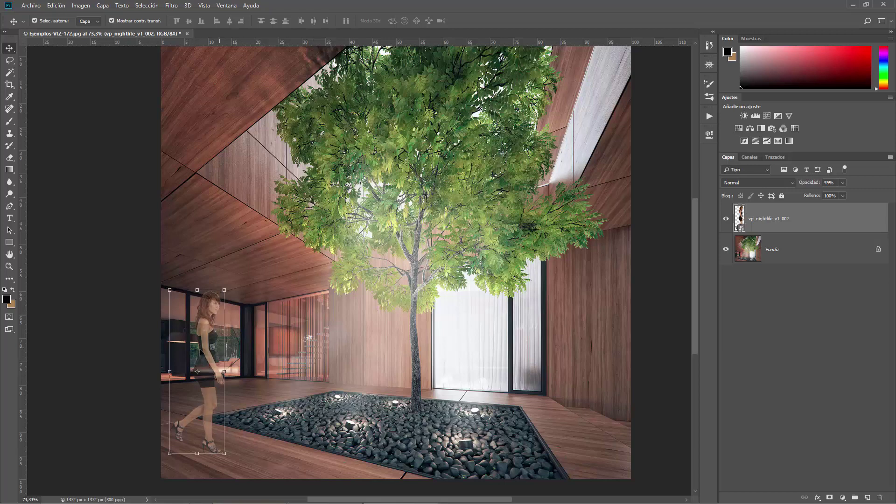
{"action": "left_click_drag", "start_coordinate": [200, 350], "coordinate": [215, 321]}
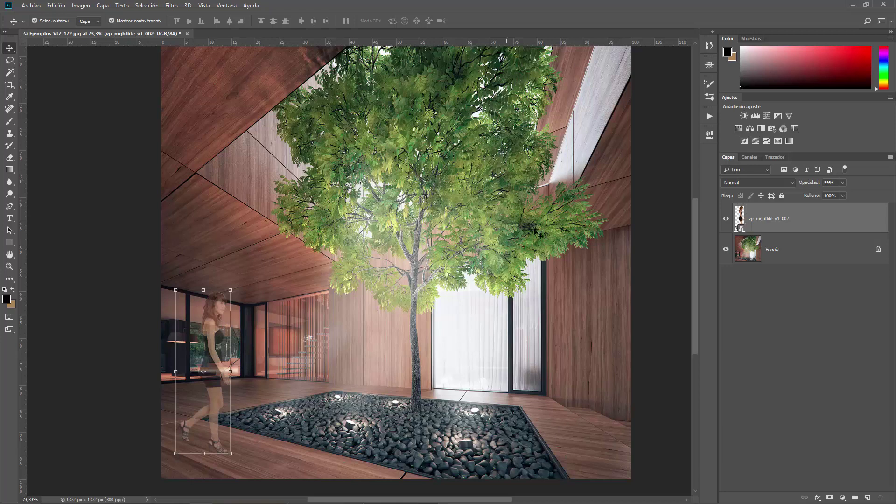
{"action": "left_click_drag", "start_coordinate": [222, 332], "coordinate": [219, 357]}
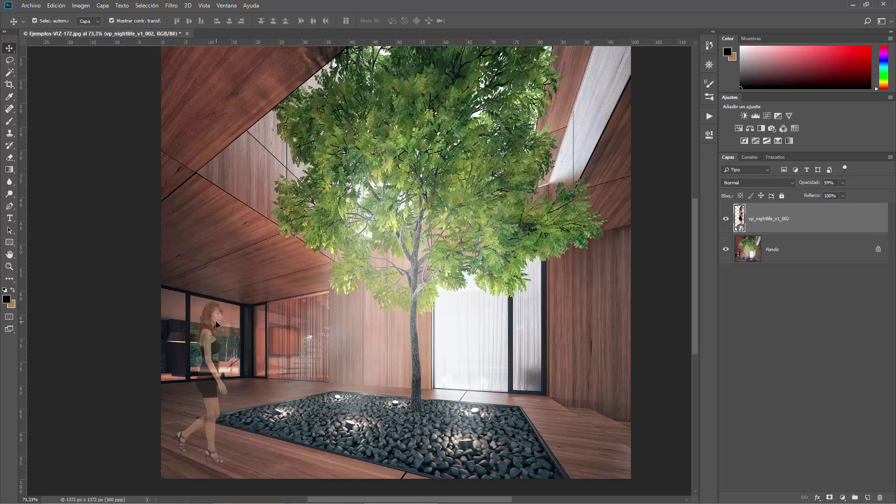
{"action": "left_click_drag", "start_coordinate": [233, 327], "coordinate": [232, 328]}
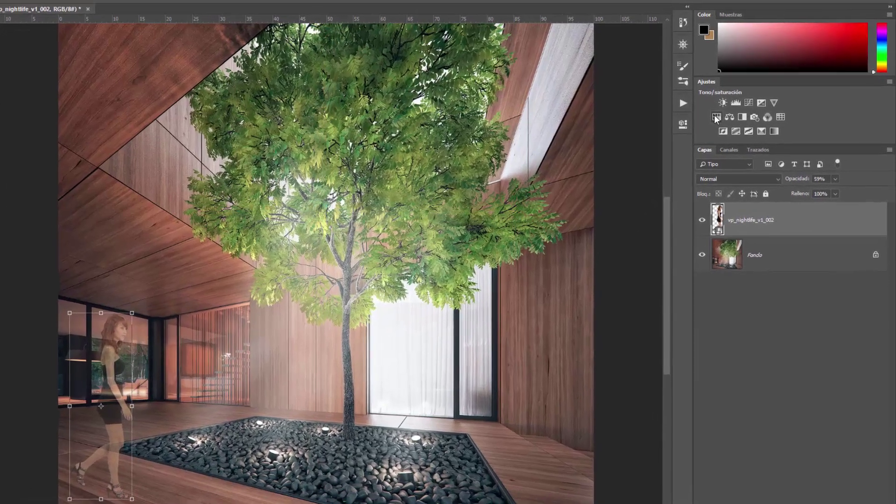
Step: Add a Tono/saturación 1 adjustment clipped to the woman layer, lowering saturation to -52
{"action": "left_click", "coordinate": [716, 116]}
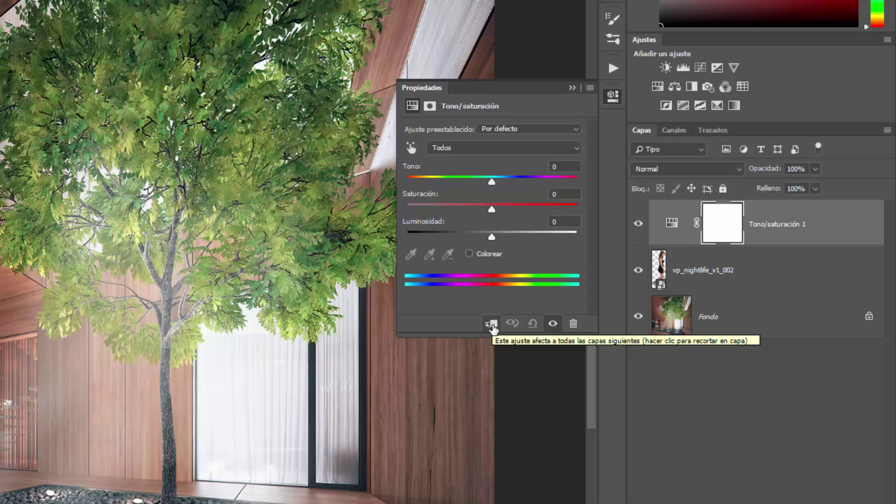
{"action": "left_click", "coordinate": [491, 325]}
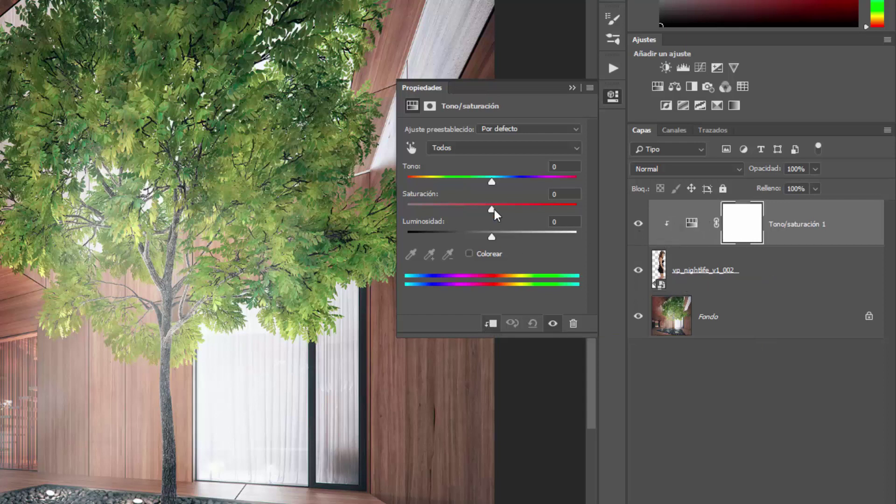
{"action": "mouse_move", "coordinate": [494, 209]}
{"action": "left_mouse_down"}
{"action": "mouse_move", "coordinate": [596, 206]}
{"action": "mouse_move", "coordinate": [470, 209]}
{"action": "mouse_move", "coordinate": [504, 209]}
{"action": "left_mouse_up"}
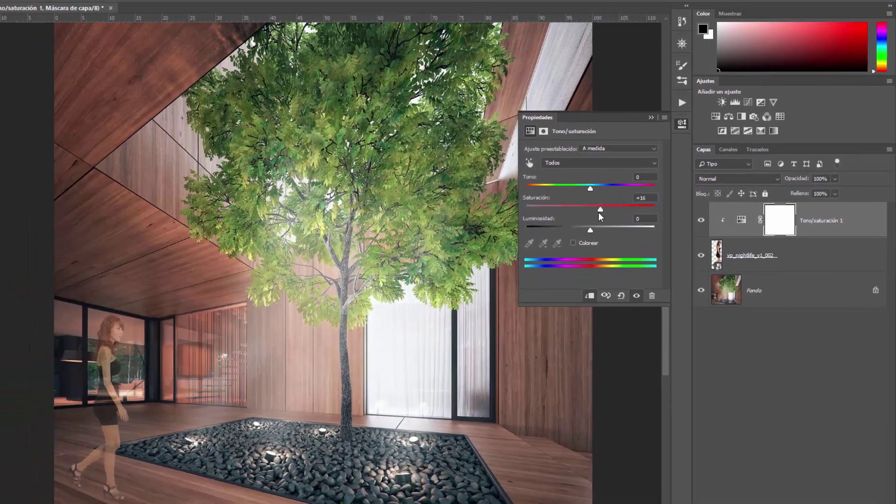
{"action": "mouse_move", "coordinate": [600, 209]}
{"action": "left_mouse_down"}
{"action": "mouse_move", "coordinate": [547, 209]}
{"action": "mouse_move", "coordinate": [602, 210]}
{"action": "mouse_move", "coordinate": [588, 208]}
{"action": "left_mouse_up"}
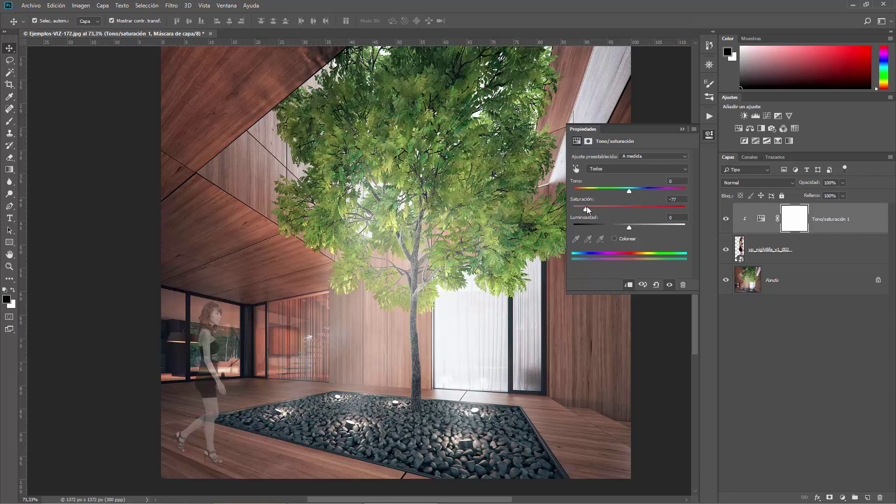
{"action": "mouse_move", "coordinate": [586, 205]}
{"action": "left_mouse_down"}
{"action": "mouse_move", "coordinate": [615, 206]}
{"action": "mouse_move", "coordinate": [567, 205]}
{"action": "mouse_move", "coordinate": [621, 210]}
{"action": "left_mouse_up"}
{"action": "left_click", "coordinate": [708, 135]}
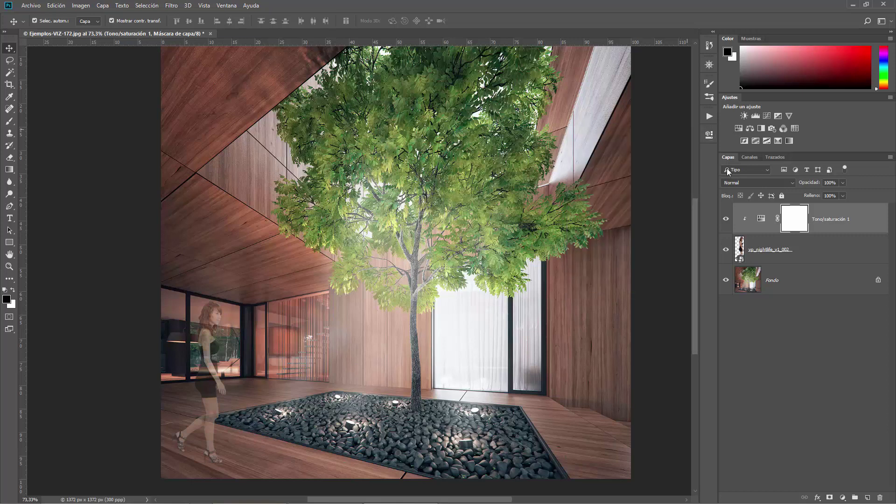
{"action": "left_click", "coordinate": [778, 251]}
{"action": "scroll", "coordinate": [194, 427], "scroll_direction": "up", "scroll_amount": 1}
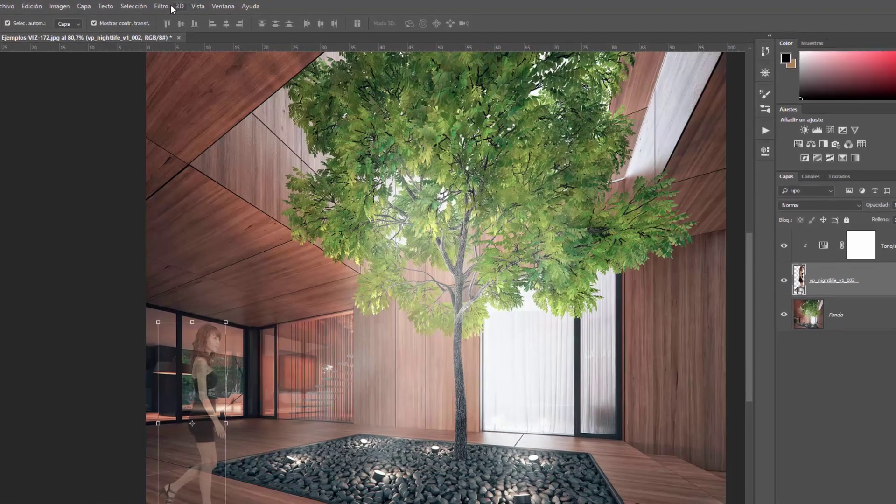
Step: Cancel a trial motion blur and restore the woman layer's opacity to 100%
{"action": "left_click", "coordinate": [172, 7]}
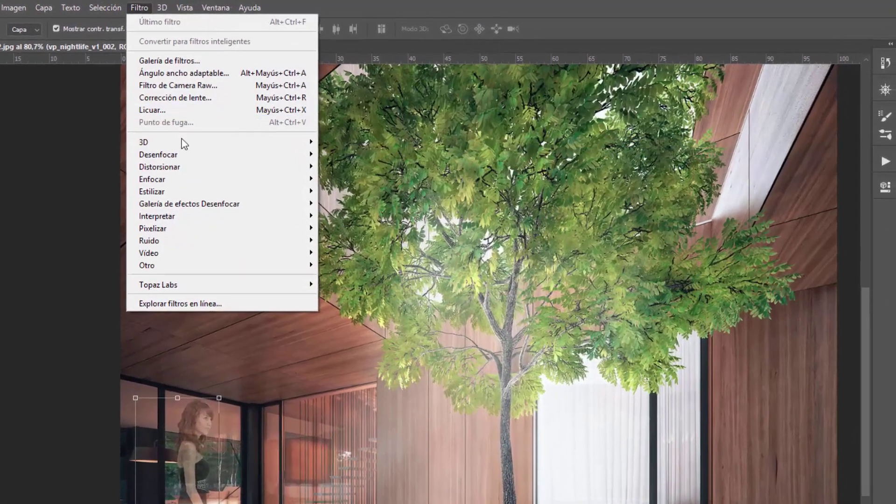
{"action": "mouse_move", "coordinate": [210, 207]}
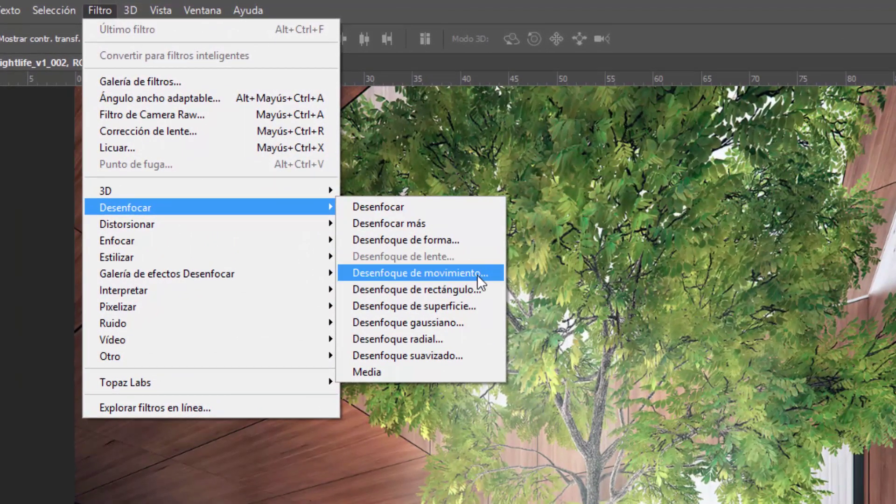
{"action": "left_click", "coordinate": [428, 273]}
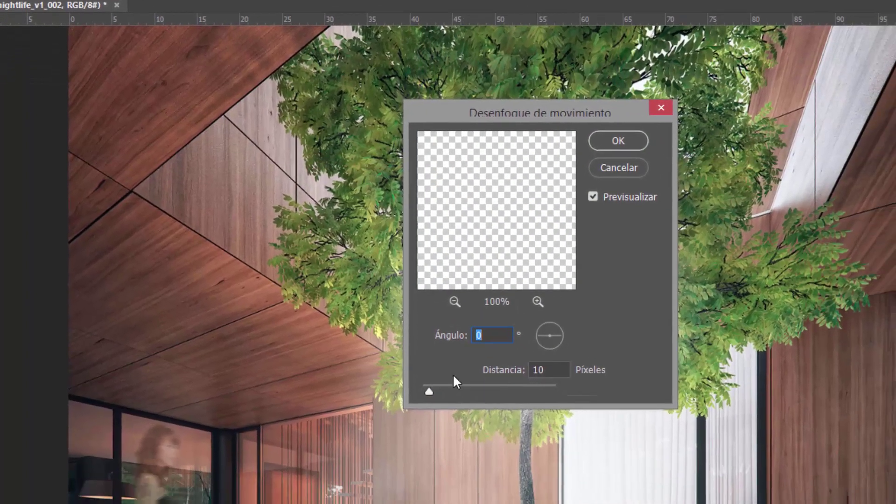
{"action": "left_click_drag", "start_coordinate": [360, 256], "coordinate": [392, 255]}
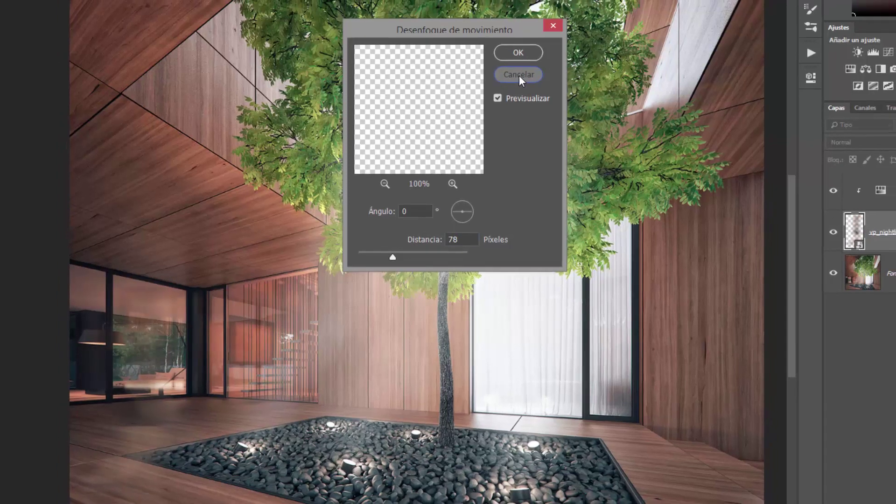
{"action": "key", "text": "Return"}
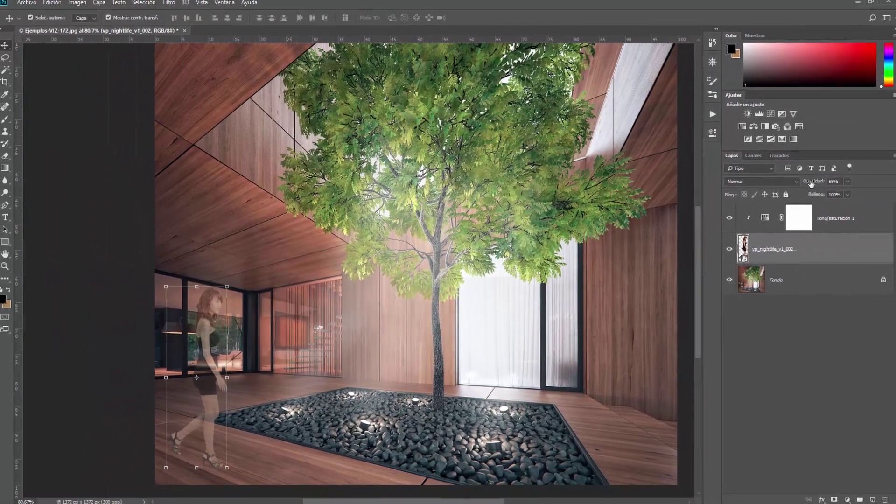
{"action": "left_click", "coordinate": [867, 172]}
{"action": "type", "text": "100"}
{"action": "key", "text": "Return"}
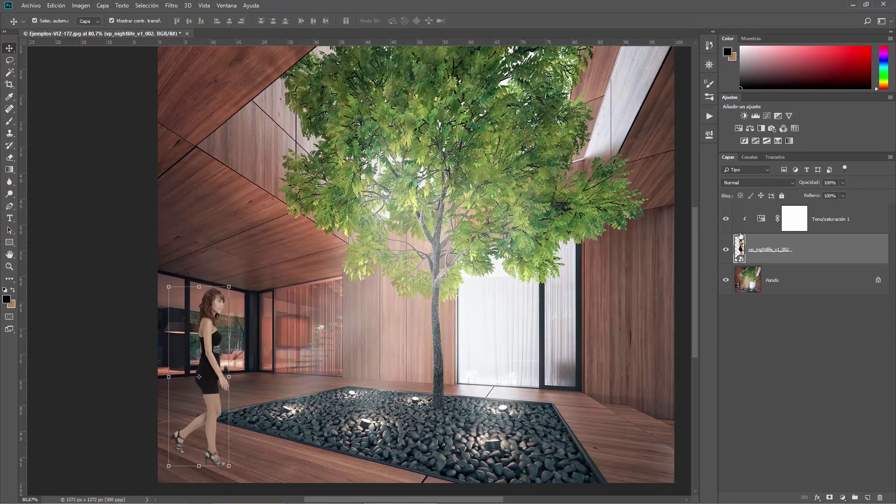
Step: Apply a Desenfoque de movimiento smart filter to the woman at 8° angle and 35 px distance
{"action": "left_click", "coordinate": [171, 5]}
{"action": "mouse_move", "coordinate": [185, 111]}
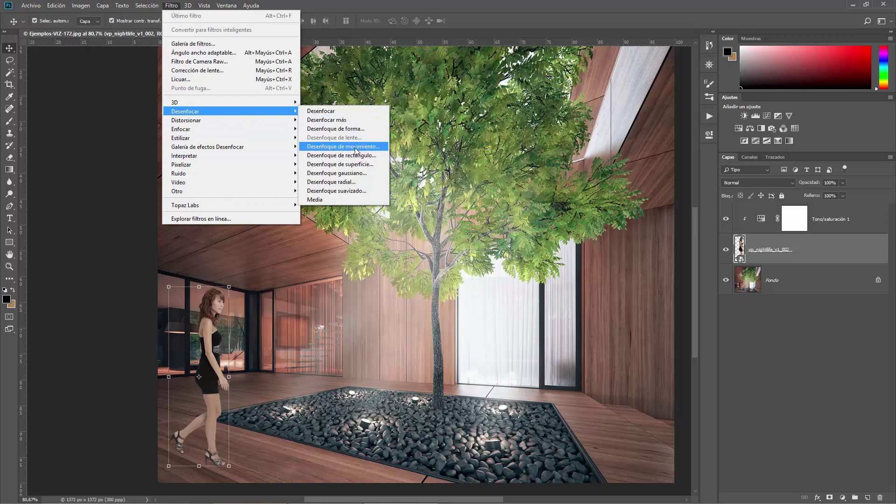
{"action": "left_click", "coordinate": [343, 146]}
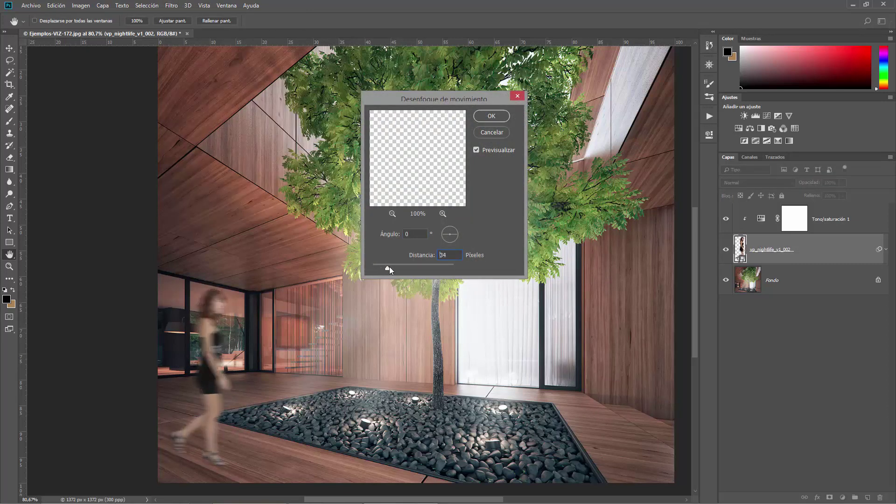
{"action": "left_click_drag", "start_coordinate": [381, 267], "coordinate": [399, 267]}
{"action": "left_click", "coordinate": [455, 231]}
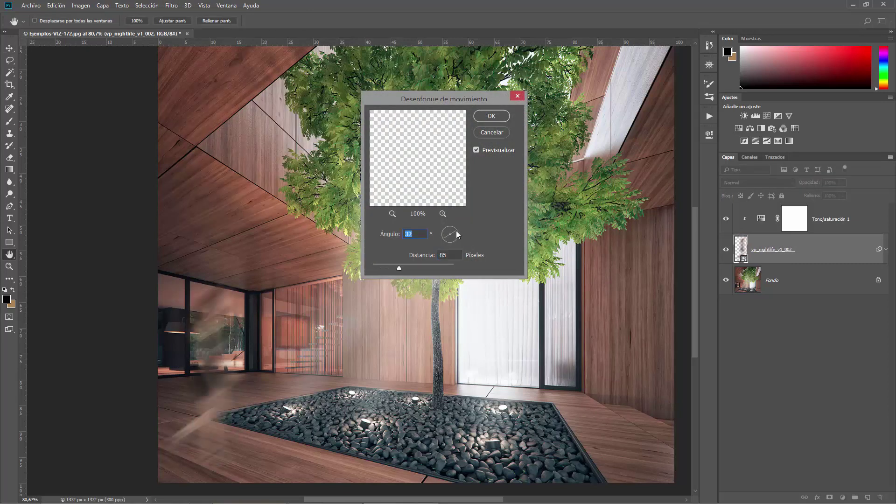
{"action": "left_click", "coordinate": [457, 237]}
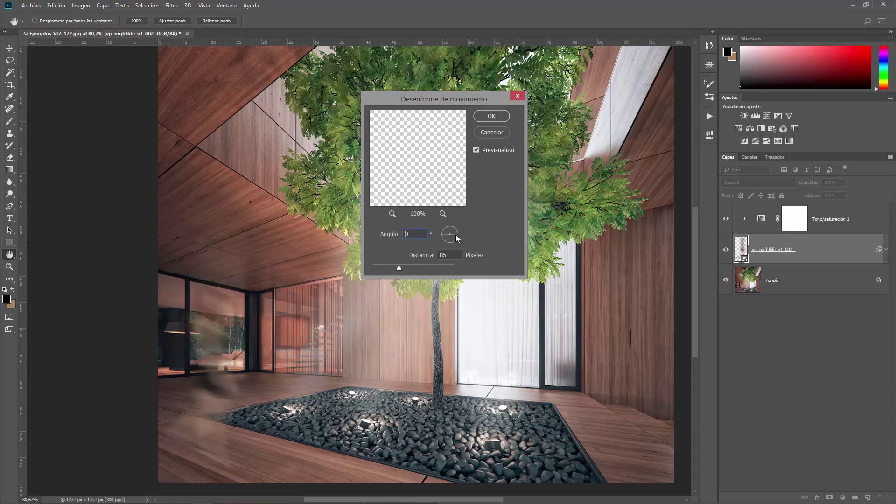
{"action": "left_click", "coordinate": [458, 234]}
{"action": "left_click", "coordinate": [455, 232]}
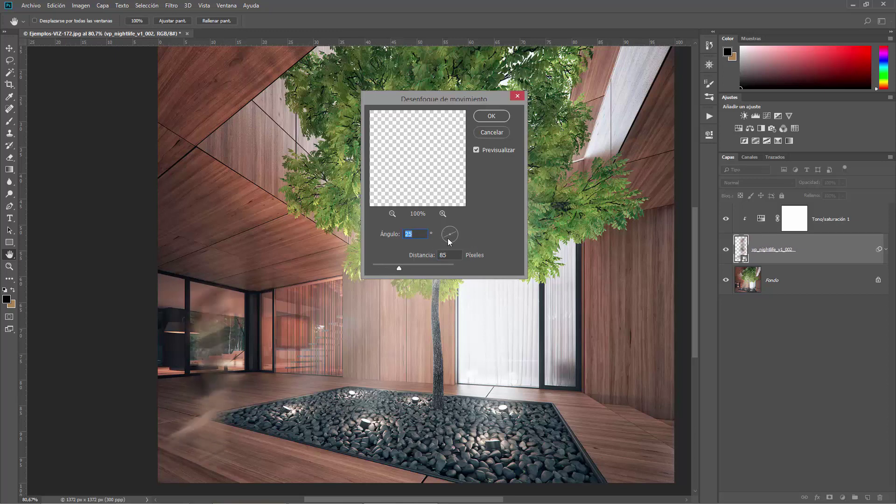
{"action": "left_click", "coordinate": [458, 232]}
{"action": "left_click_drag", "start_coordinate": [399, 268], "coordinate": [388, 264]}
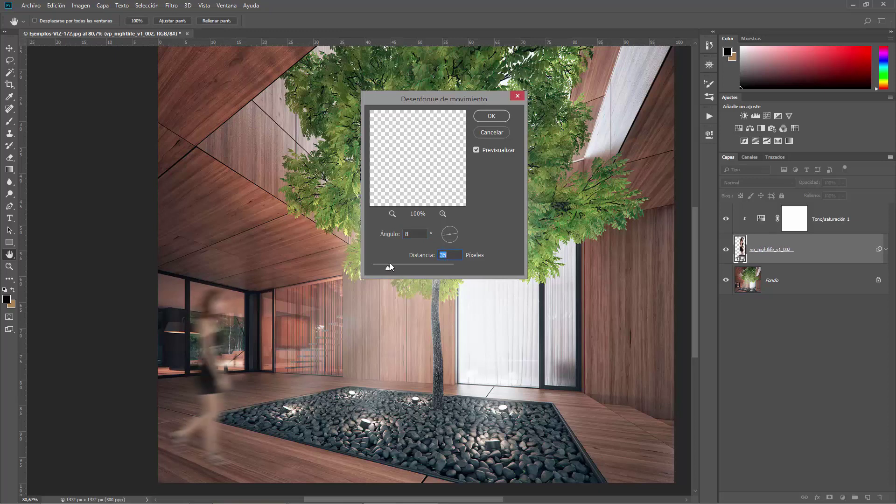
{"action": "left_click", "coordinate": [491, 117]}
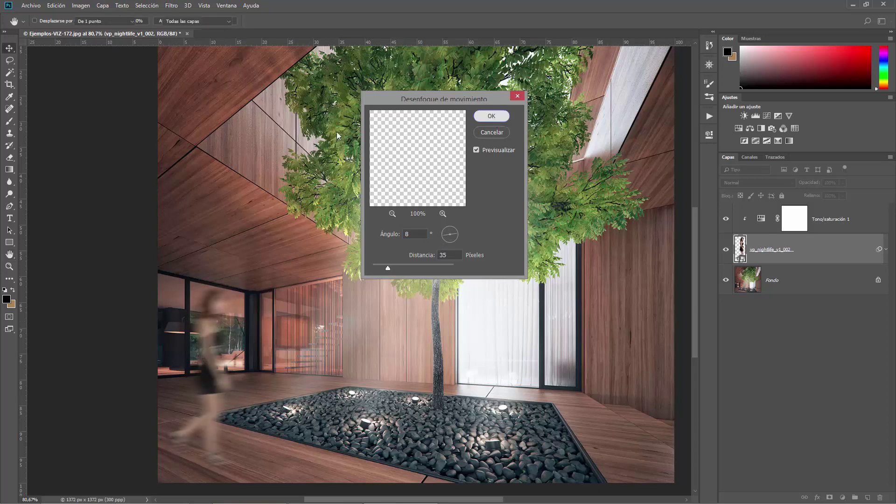
{"action": "scroll", "coordinate": [670, 257], "scroll_direction": "down", "scroll_amount": 1}
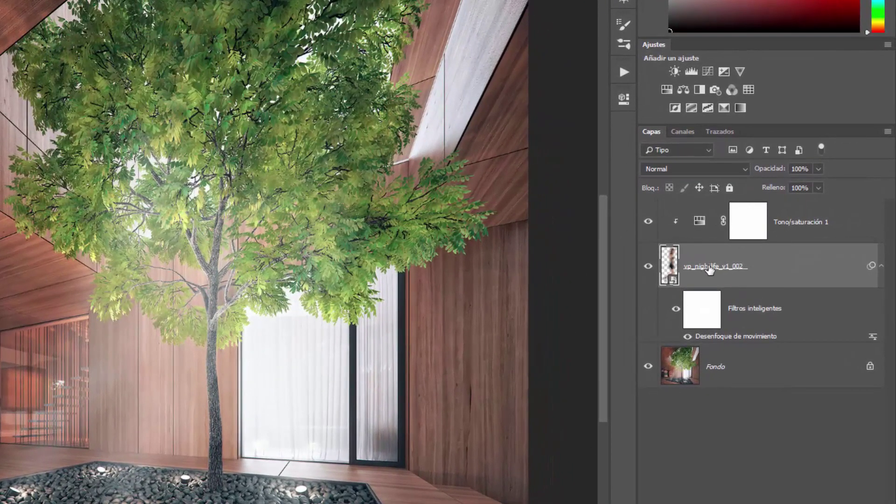
Step: Duplicate the blurred woman layer and shift the copy to the right
{"action": "key", "text": "ctrl+j"}
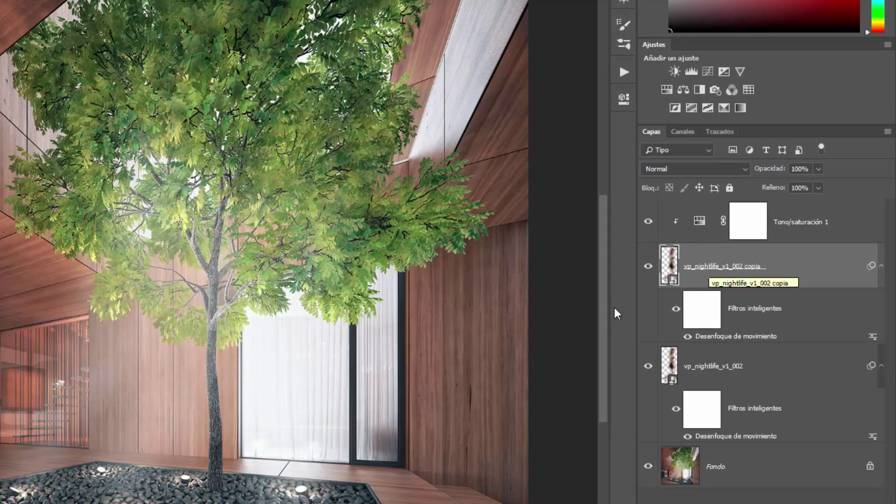
{"action": "left_click", "coordinate": [701, 365]}
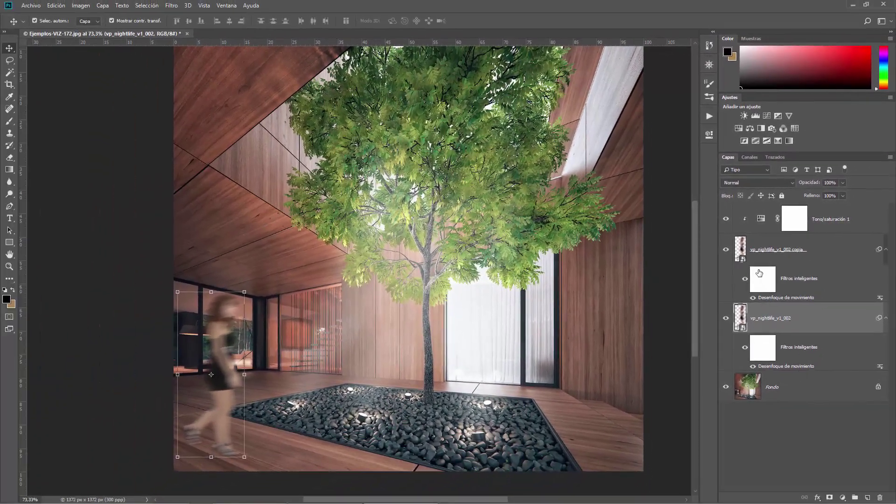
{"action": "left_click", "coordinate": [758, 246]}
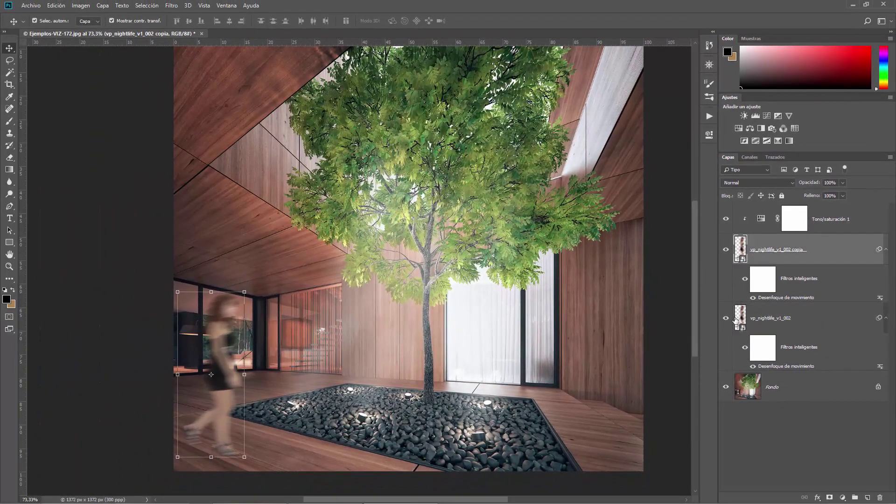
{"action": "left_click_drag", "start_coordinate": [225, 335], "coordinate": [284, 331]}
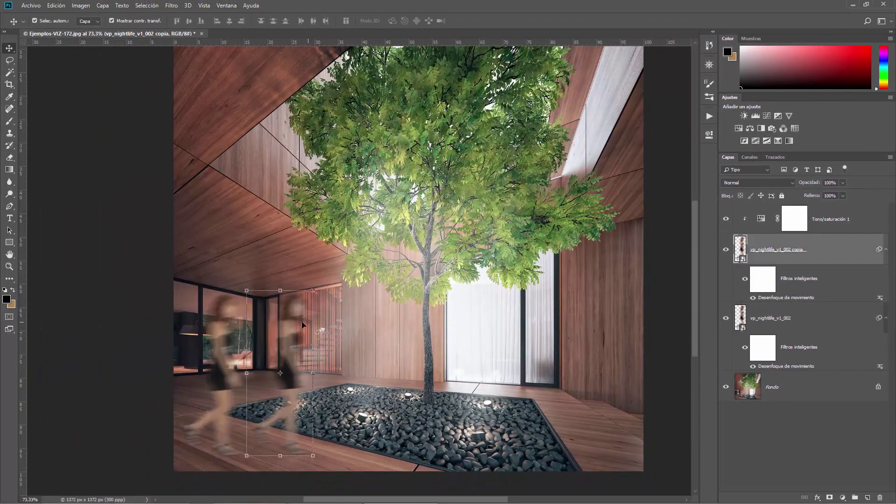
Step: Strip the original woman's blur, lay her over the copy at 61% opacity, topmost
{"action": "left_click", "coordinate": [223, 336]}
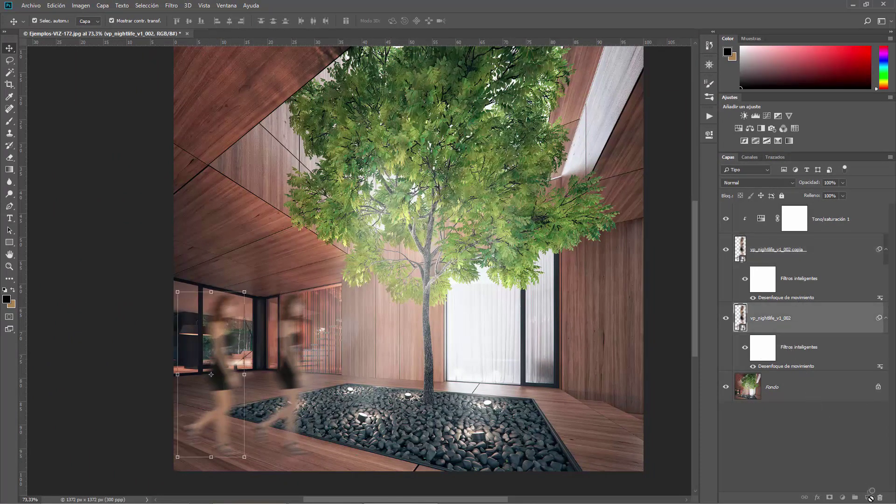
{"action": "left_click_drag", "start_coordinate": [793, 356], "coordinate": [877, 498]}
{"action": "left_click_drag", "start_coordinate": [218, 336], "coordinate": [298, 334]}
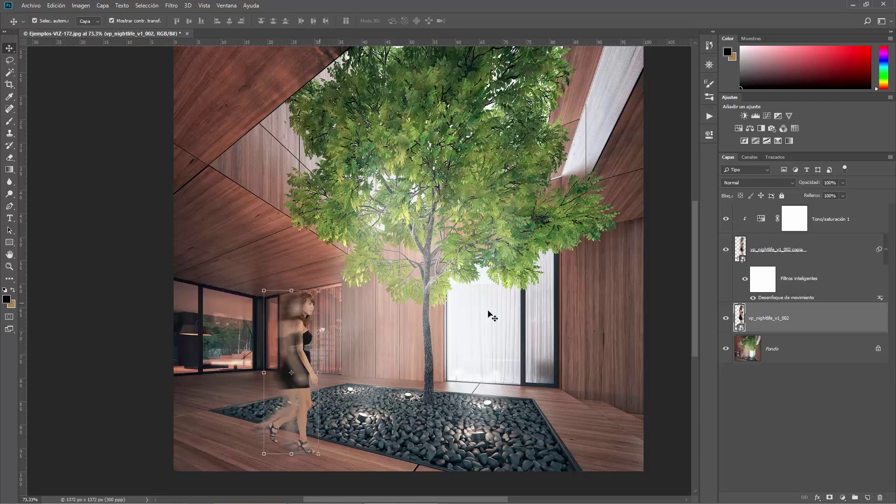
{"action": "left_click_drag", "start_coordinate": [817, 185], "coordinate": [801, 187]}
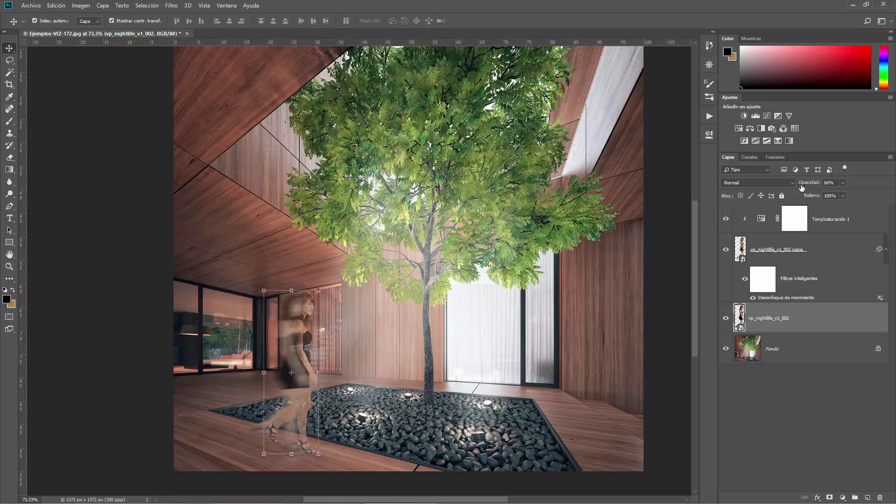
{"action": "left_click_drag", "start_coordinate": [306, 304], "coordinate": [301, 305]}
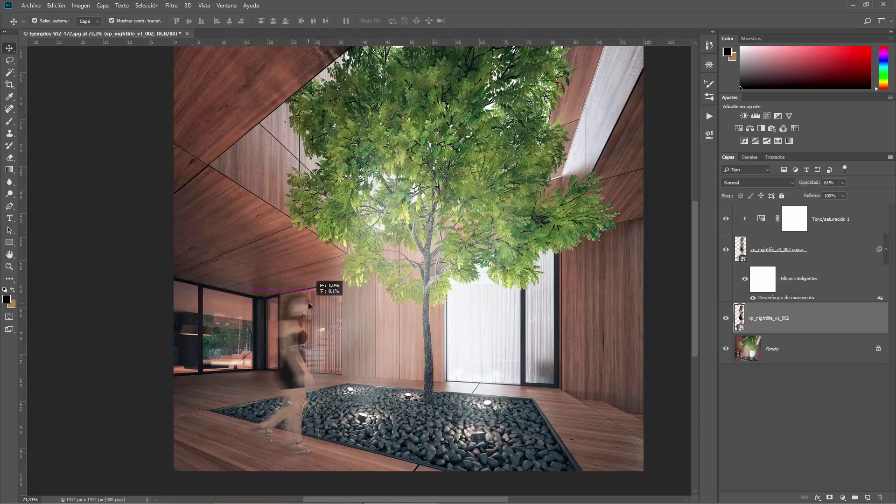
{"action": "mouse_move", "coordinate": [782, 304]}
{"action": "left_mouse_down"}
{"action": "mouse_move", "coordinate": [782, 205]}
{"action": "mouse_move", "coordinate": [751, 212]}
{"action": "left_mouse_up"}
Step: Move the sharp woman over her blurred copy and lower her opacity to 31%
{"action": "left_click", "coordinate": [743, 279]}
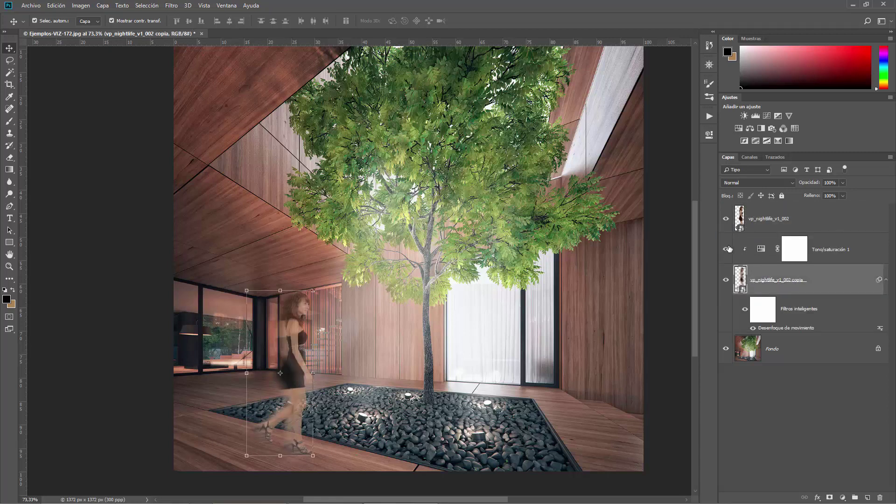
{"action": "left_click", "coordinate": [775, 216]}
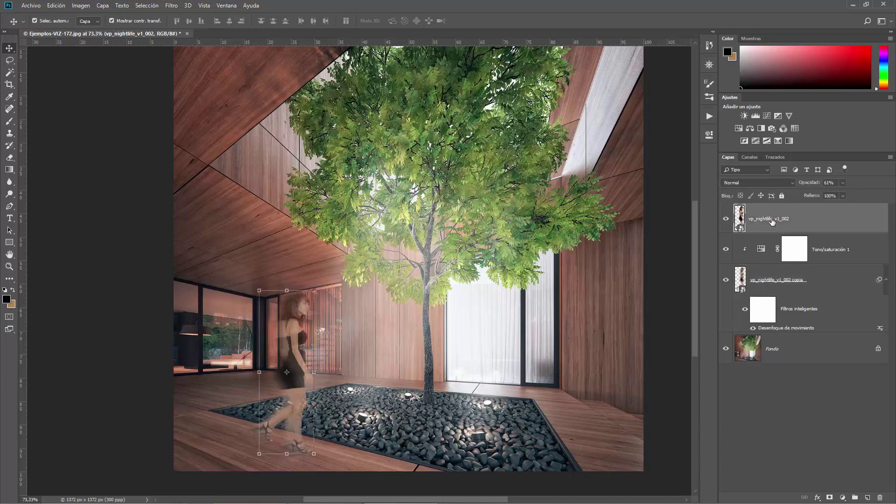
{"action": "left_click_drag", "start_coordinate": [281, 326], "coordinate": [311, 310]}
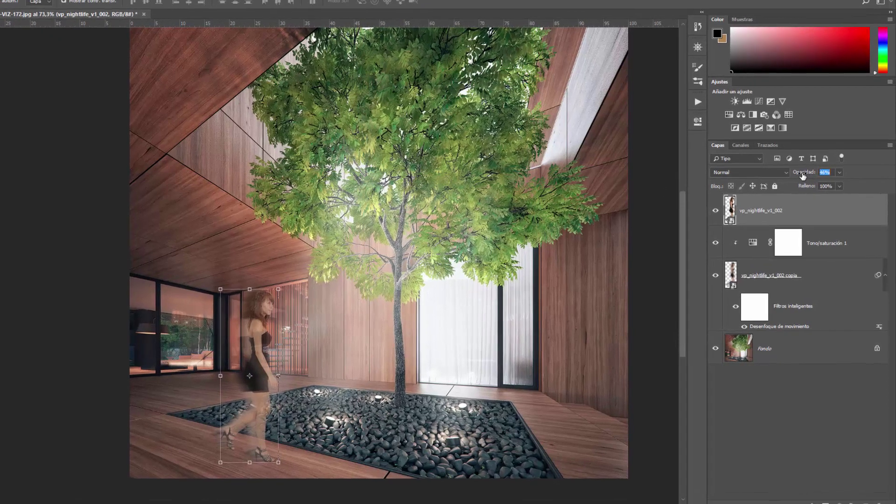
{"action": "left_click_drag", "start_coordinate": [815, 186], "coordinate": [805, 185]}
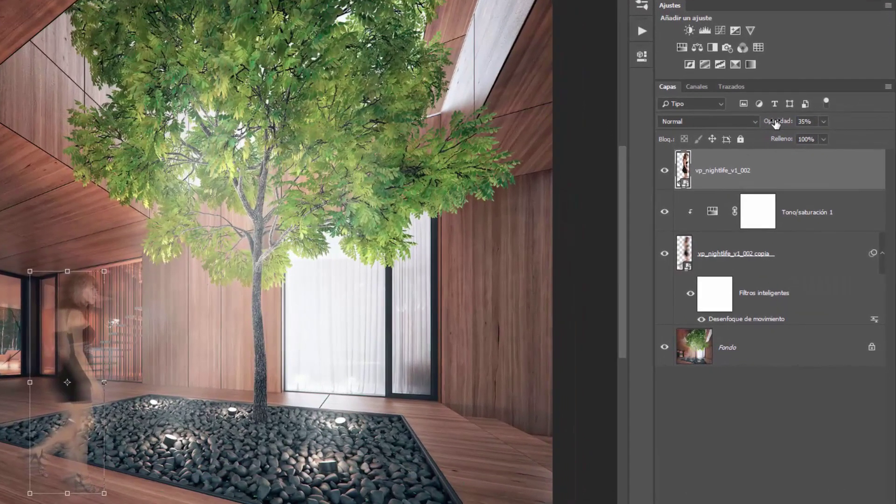
{"action": "left_click_drag", "start_coordinate": [776, 125], "coordinate": [781, 125]}
Step: Toggle the sharp woman's visibility to compare, then nudge her slightly into alignment
{"action": "left_click", "coordinate": [665, 170]}
{"action": "scroll", "coordinate": [73, 335], "scroll_direction": "up", "scroll_amount": 1}
{"action": "scroll", "coordinate": [56, 373], "scroll_direction": "up", "scroll_amount": 1}
{"action": "scroll", "coordinate": [37, 420], "scroll_direction": "up", "scroll_amount": 1}
{"action": "scroll", "coordinate": [9, 478], "scroll_direction": "up", "scroll_amount": 1}
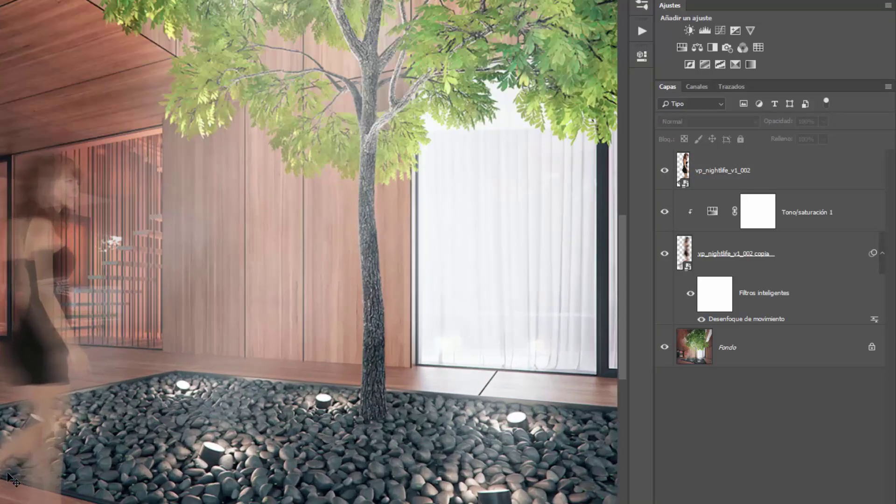
{"action": "scroll", "coordinate": [205, 223], "scroll_direction": "up", "scroll_amount": 1}
{"action": "scroll", "coordinate": [234, 149], "scroll_direction": "up", "scroll_amount": 2}
{"action": "scroll", "coordinate": [256, 80], "scroll_direction": "up", "scroll_amount": 1}
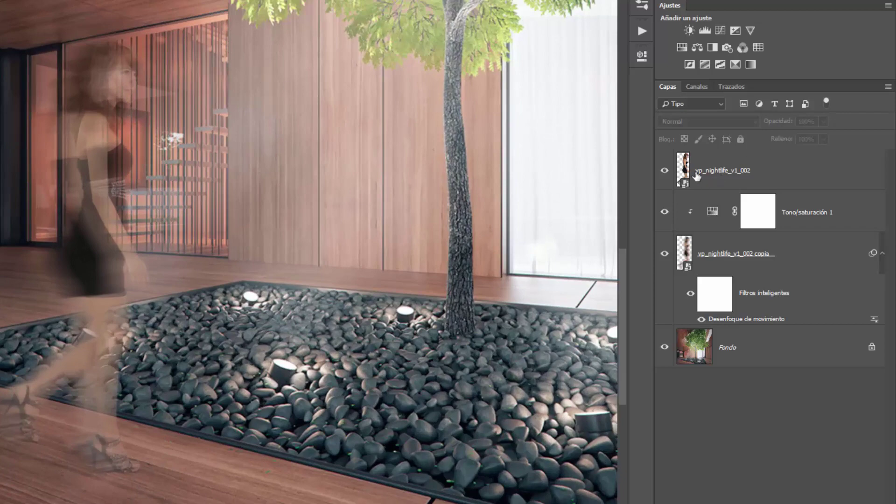
{"action": "left_click", "coordinate": [664, 170]}
{"action": "left_click", "coordinate": [664, 170]}
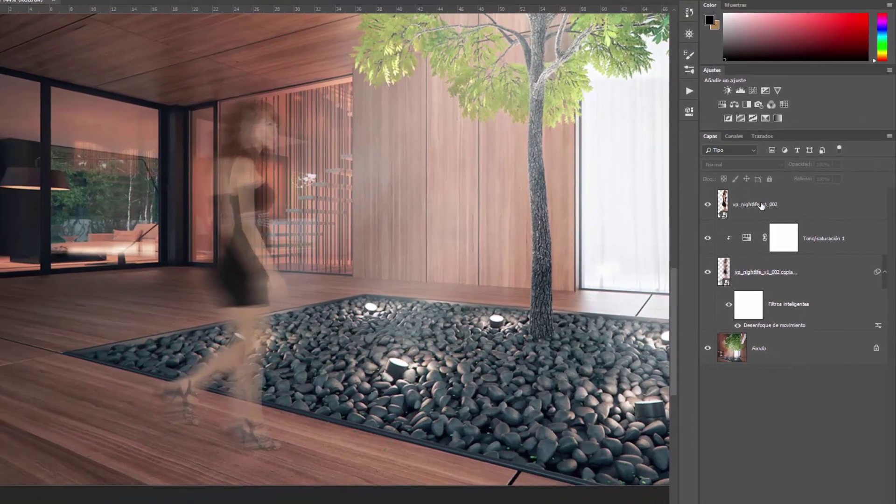
{"action": "left_click", "coordinate": [334, 151]}
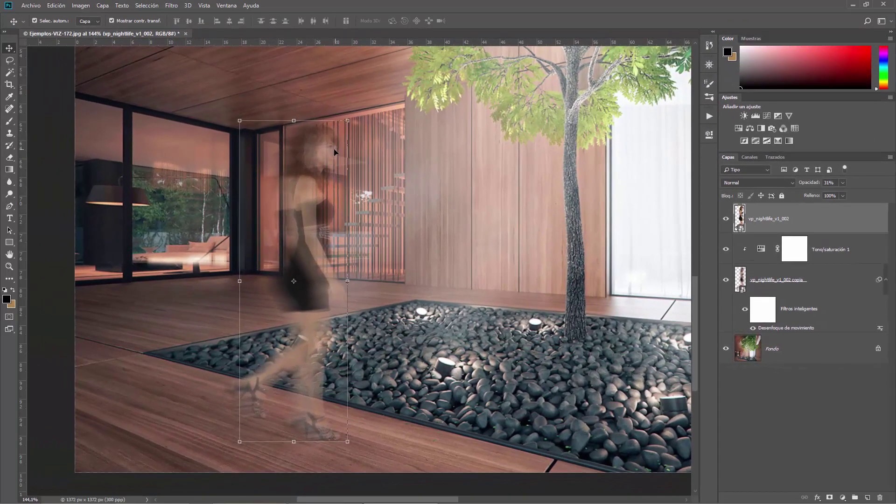
{"action": "left_click_drag", "start_coordinate": [334, 152], "coordinate": [335, 160]}
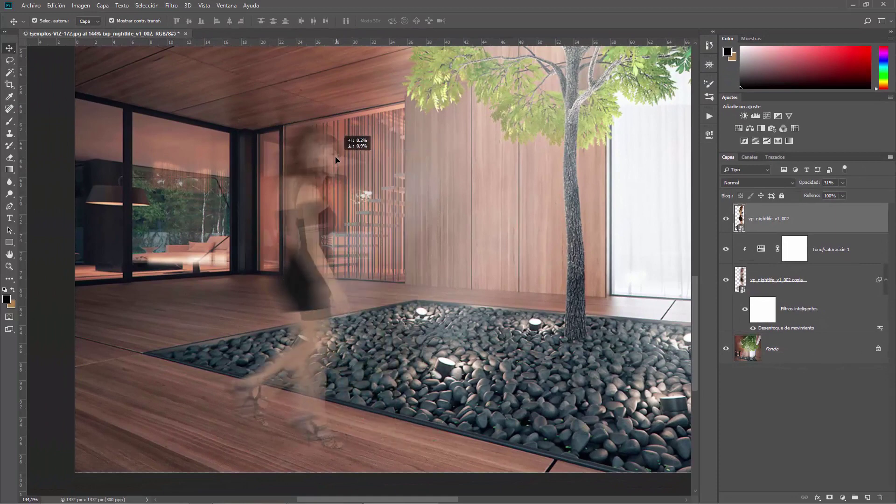
Step: Mask the sharp woman and paint out her torso with a size-90, 33% black brush
{"action": "left_click_drag", "start_coordinate": [336, 160], "coordinate": [336, 159]}
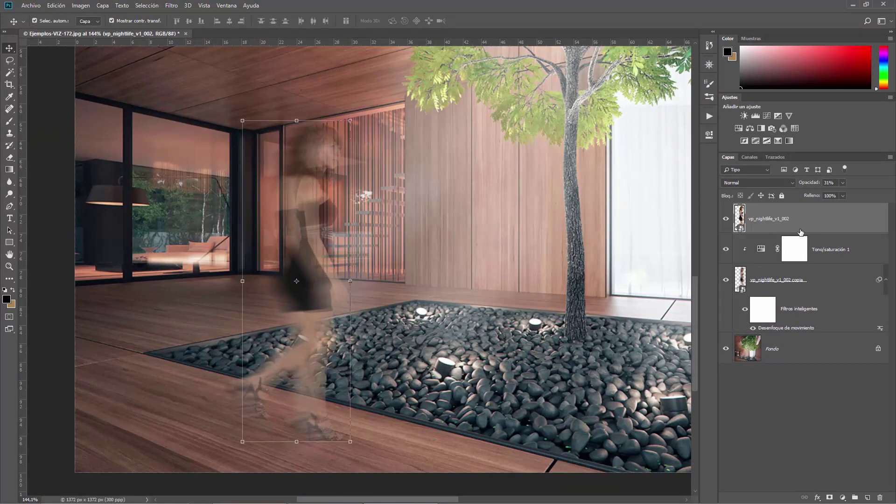
{"action": "left_click", "coordinate": [829, 497]}
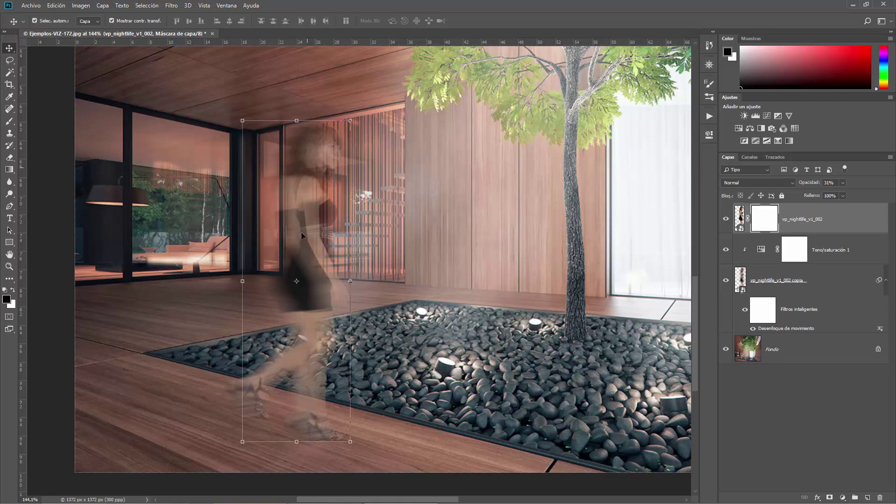
{"action": "key", "text": "b"}
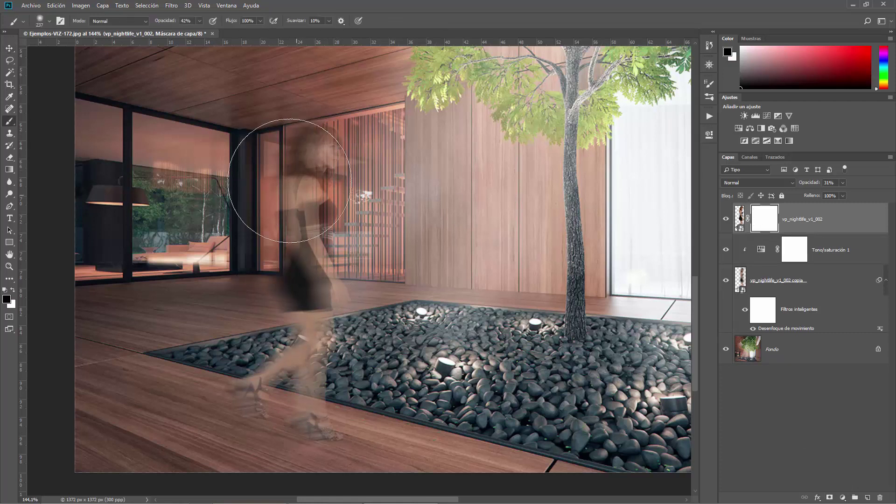
{"action": "left_click_drag", "start_coordinate": [248, 182], "coordinate": [197, 178], "text": "alt"}
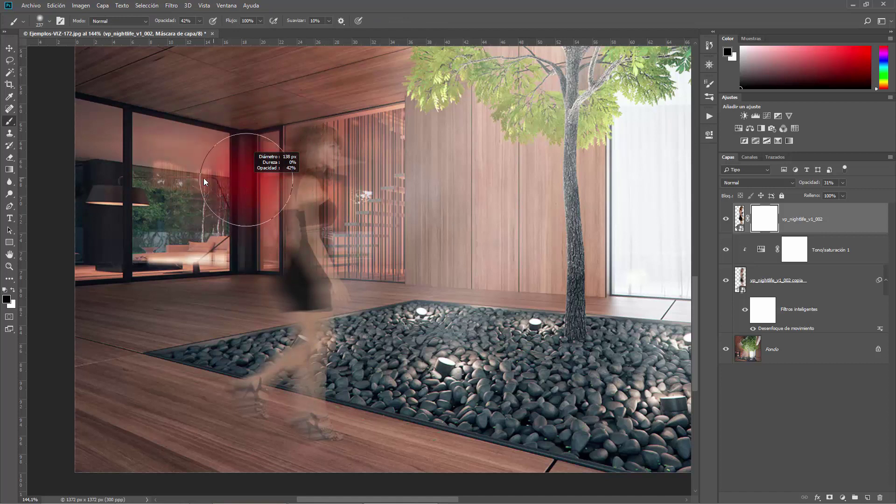
{"action": "left_click_drag", "start_coordinate": [171, 21], "coordinate": [166, 21]}
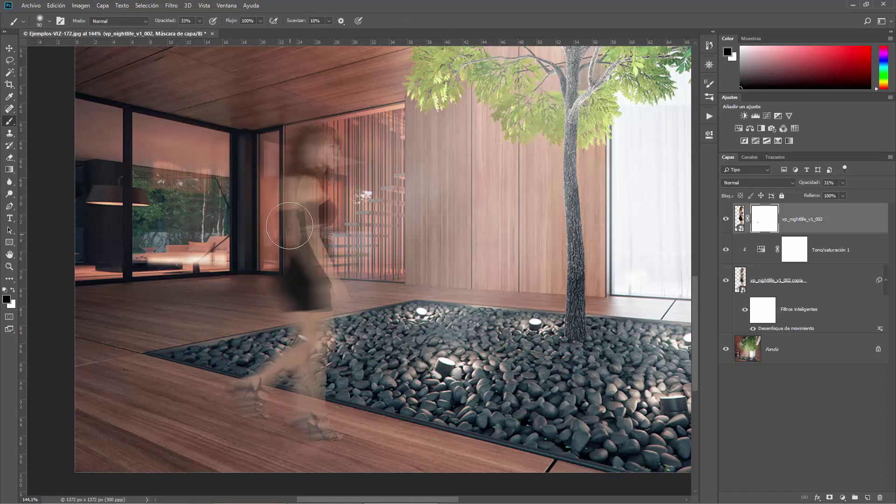
{"action": "left_click_drag", "start_coordinate": [290, 151], "coordinate": [297, 419]}
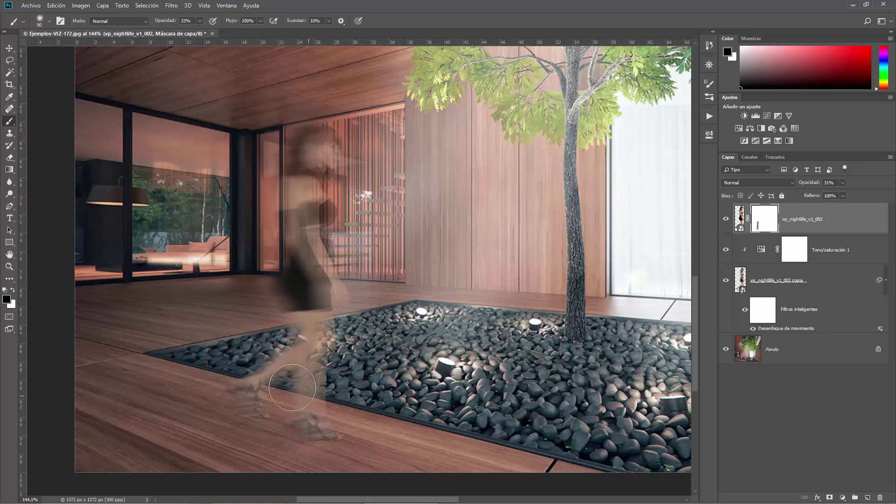
{"action": "key", "text": "ctrl+0"}
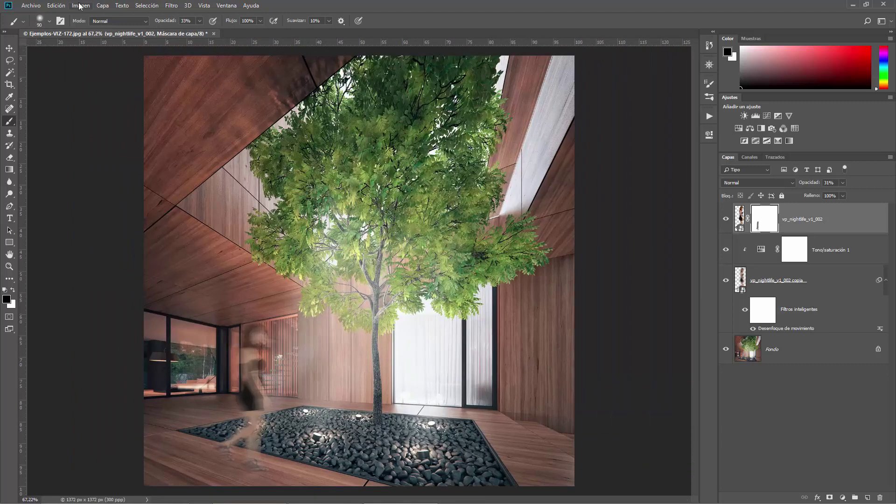
Step: Nudge the sharp woman left with the arrow keys to sit over her blurred copy
{"action": "key", "text": "v"}
{"action": "key", "text": "Left"}
{"action": "key", "text": "Left"}
{"action": "key", "text": "Left"}
{"action": "key", "text": "Left"}
{"action": "key", "text": "Left"}
{"action": "key", "text": "Left"}
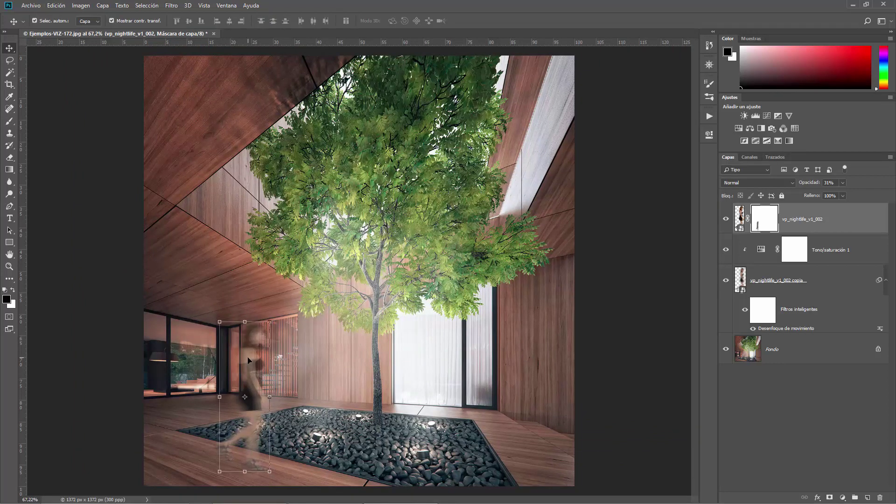
{"action": "key", "text": "Left"}
{"action": "key", "text": "Left"}
{"action": "key", "text": "Left"}
{"action": "key", "text": "Left"}
{"action": "key", "text": "Left"}
{"action": "key", "text": "Left"}
{"action": "key", "text": "Left"}
{"action": "key", "text": "Right"}
{"action": "key", "text": "Right"}
{"action": "key", "text": "Right"}
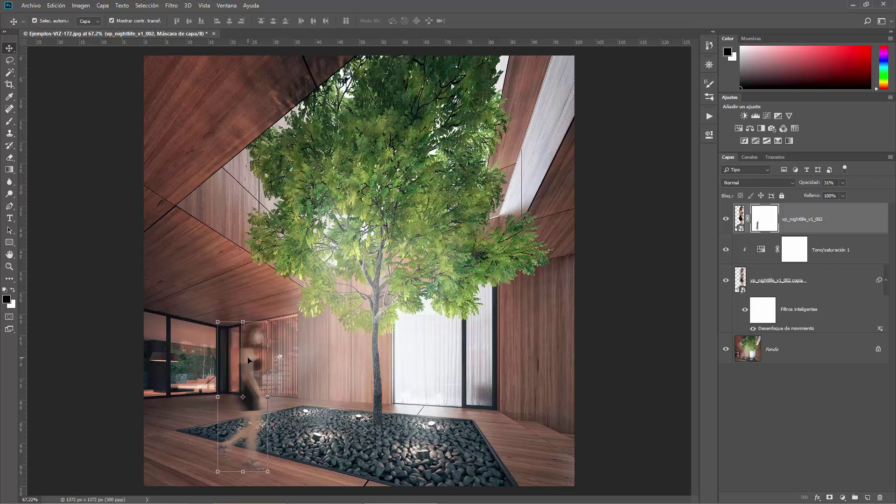
Step: Hide and show the sharp woman to compare, then return to the motion blur lesson
{"action": "scroll", "coordinate": [248, 360], "scroll_direction": "down", "scroll_amount": 1}
{"action": "scroll", "coordinate": [248, 359], "scroll_direction": "down", "scroll_amount": 1}
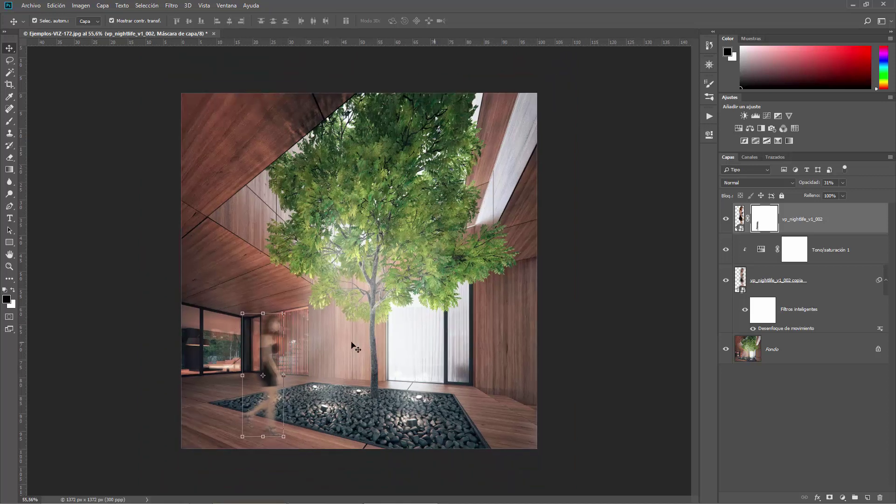
{"action": "left_click", "coordinate": [726, 220]}
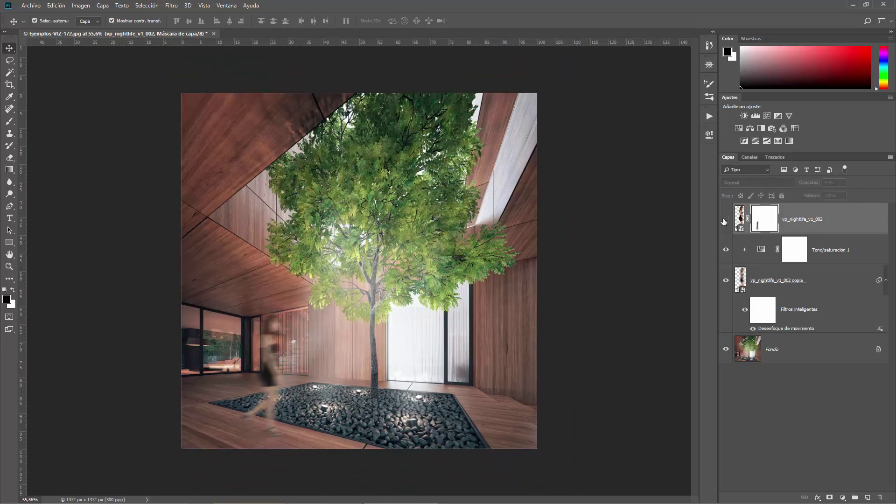
{"action": "left_click", "coordinate": [724, 220]}
{"action": "scroll", "coordinate": [251, 347], "scroll_direction": "up", "scroll_amount": 2}
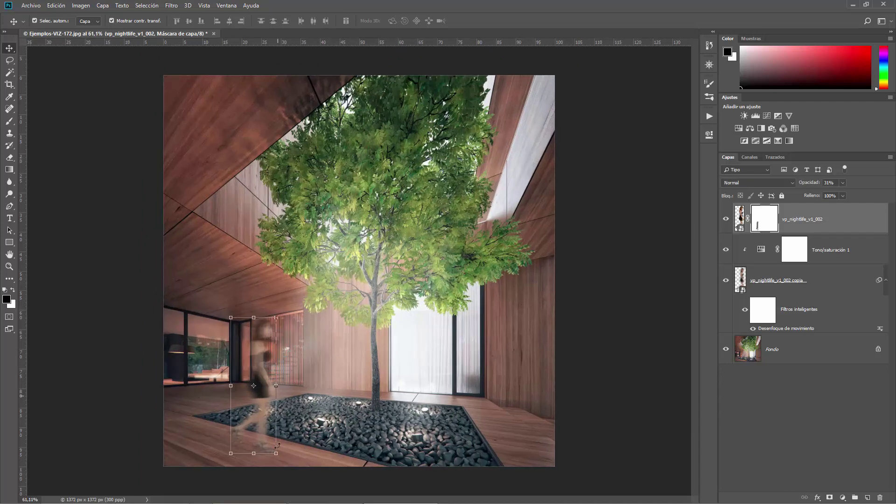
{"action": "scroll", "coordinate": [522, 242], "scroll_direction": "down", "scroll_amount": 1}
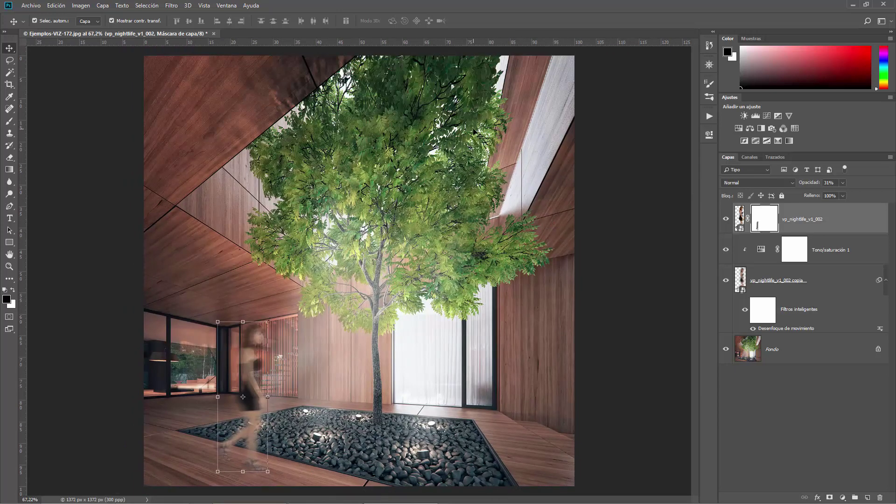
{"action": "left_click", "coordinate": [383, 497]}
Step: Scroll the motion blur lesson and follow the 'Ejemplos de visualizaciones arquitectónicas' link
{"action": "scroll", "coordinate": [409, 269], "scroll_direction": "up", "scroll_amount": 8}
{"action": "scroll", "coordinate": [406, 266], "scroll_direction": "up", "scroll_amount": 6}
{"action": "scroll", "coordinate": [409, 271], "scroll_direction": "up", "scroll_amount": 6}
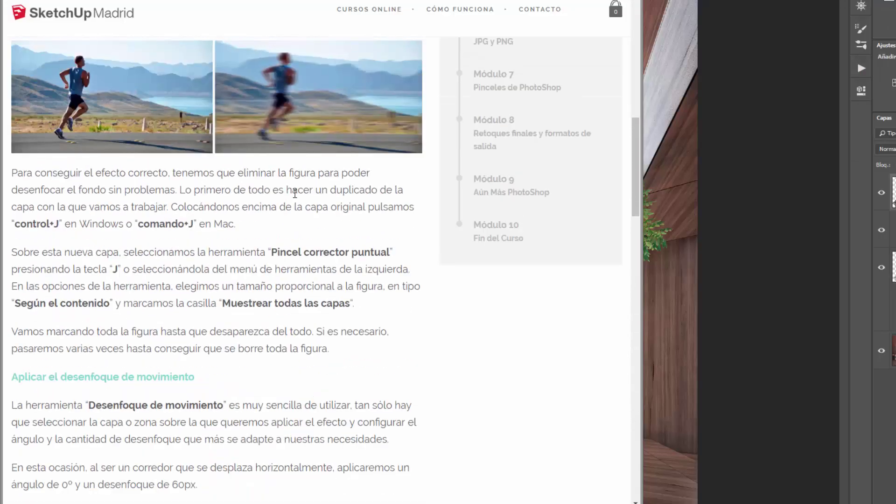
{"action": "scroll", "coordinate": [348, 246], "scroll_direction": "up", "scroll_amount": 3}
{"action": "scroll", "coordinate": [310, 266], "scroll_direction": "up", "scroll_amount": 4}
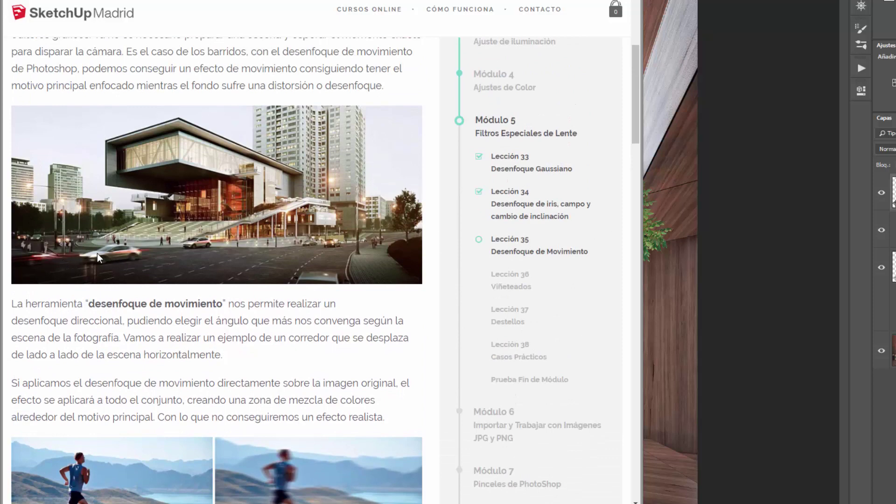
{"action": "scroll", "coordinate": [340, 260], "scroll_direction": "down", "scroll_amount": 5}
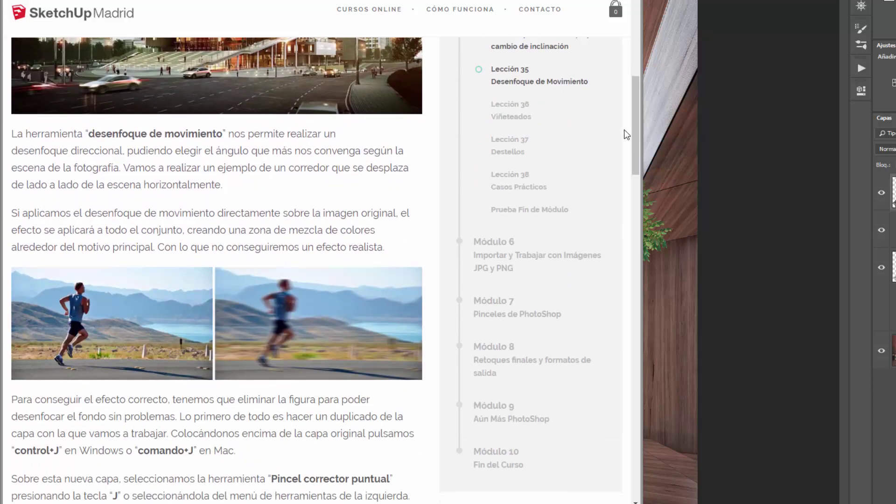
{"action": "left_click_drag", "start_coordinate": [635, 139], "coordinate": [615, 381]}
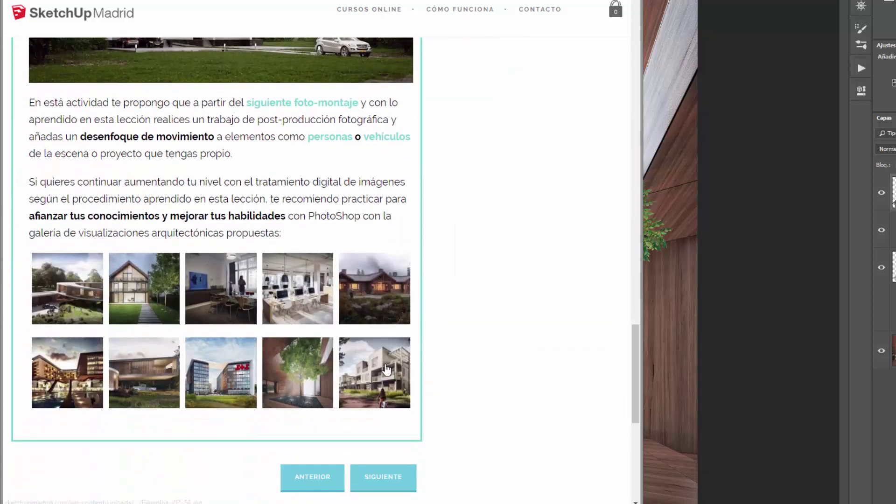
{"action": "scroll", "coordinate": [476, 307], "scroll_direction": "up", "scroll_amount": 6}
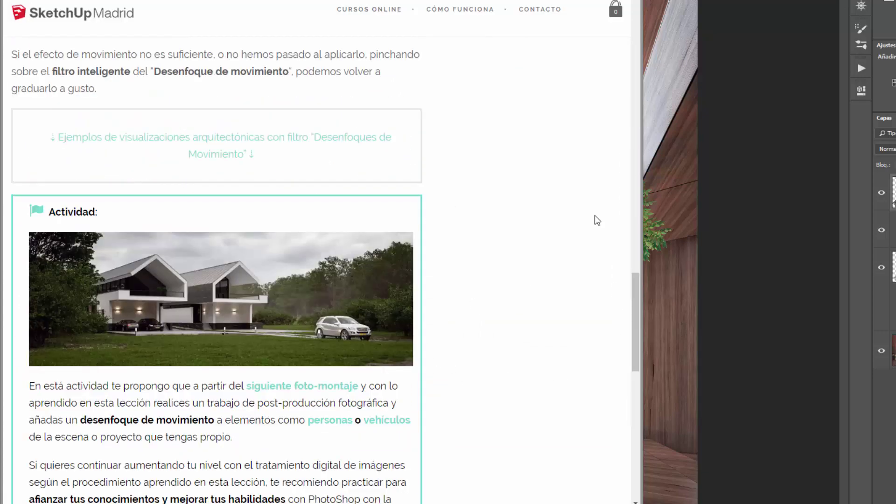
{"action": "scroll", "coordinate": [404, 69], "scroll_direction": "up", "scroll_amount": 1}
{"action": "scroll", "coordinate": [224, 160], "scroll_direction": "up", "scroll_amount": 1}
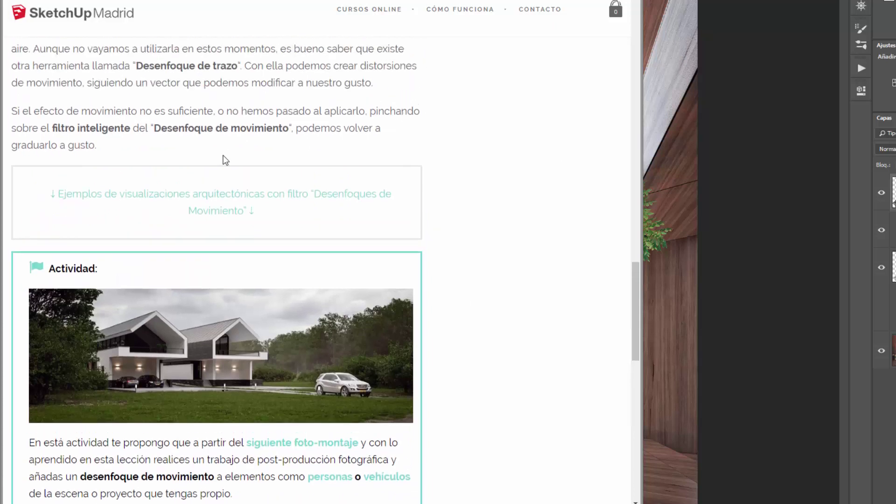
{"action": "left_click", "coordinate": [218, 198]}
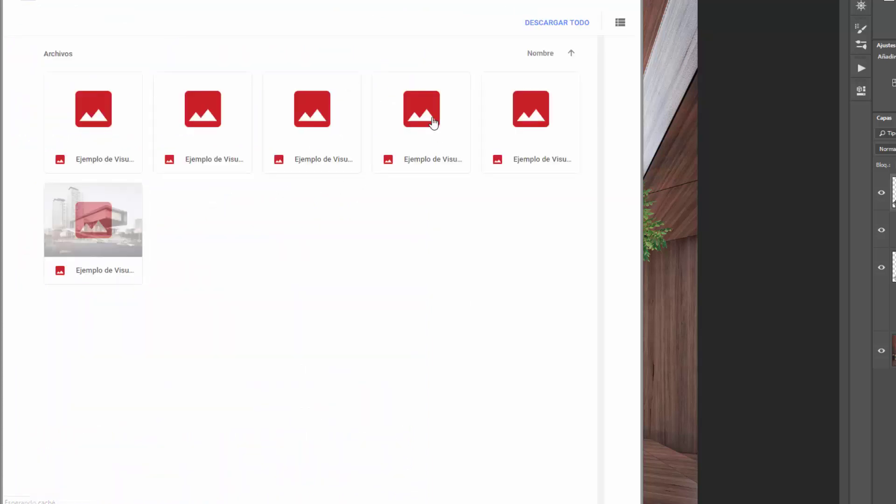
Step: Preview the example renders full-size, stepping forward through the houses to the cultural building
{"action": "left_click", "coordinate": [307, 124]}
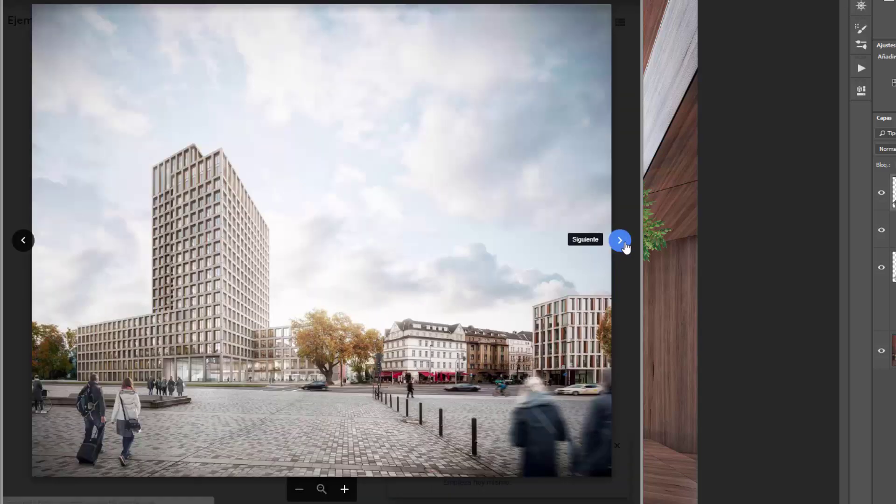
{"action": "left_click", "coordinate": [620, 241]}
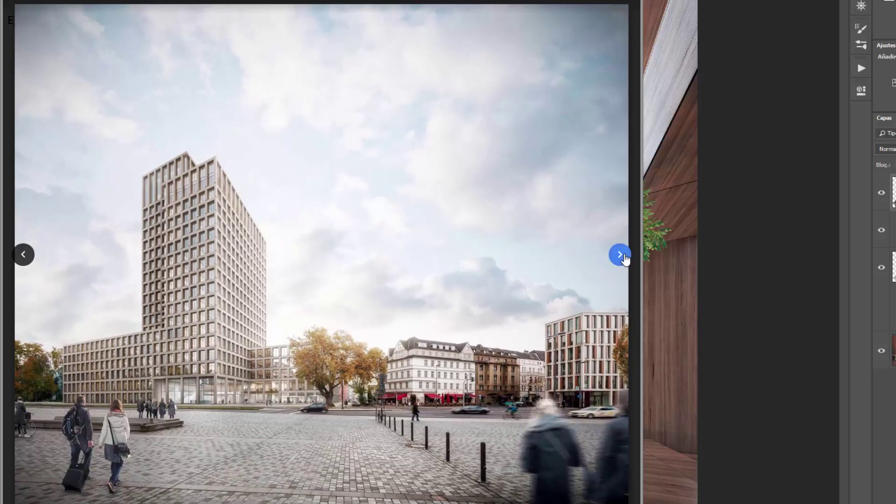
{"action": "left_click", "coordinate": [619, 254]}
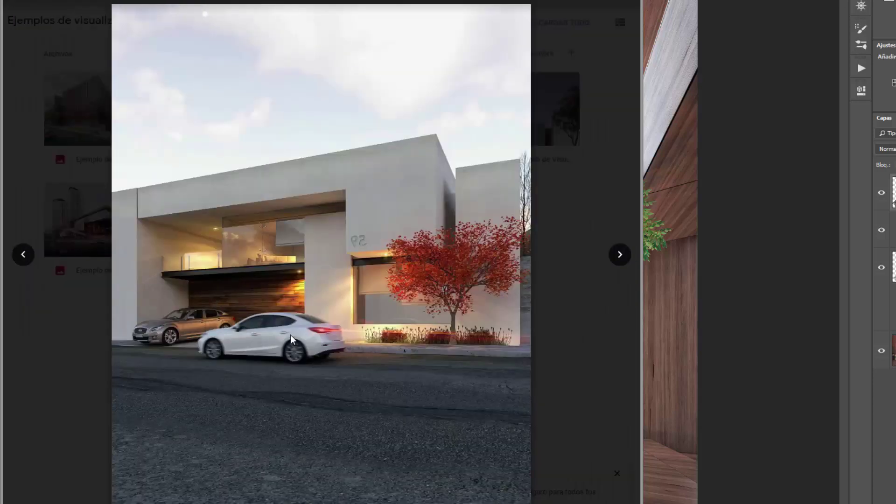
{"action": "left_click", "coordinate": [619, 256]}
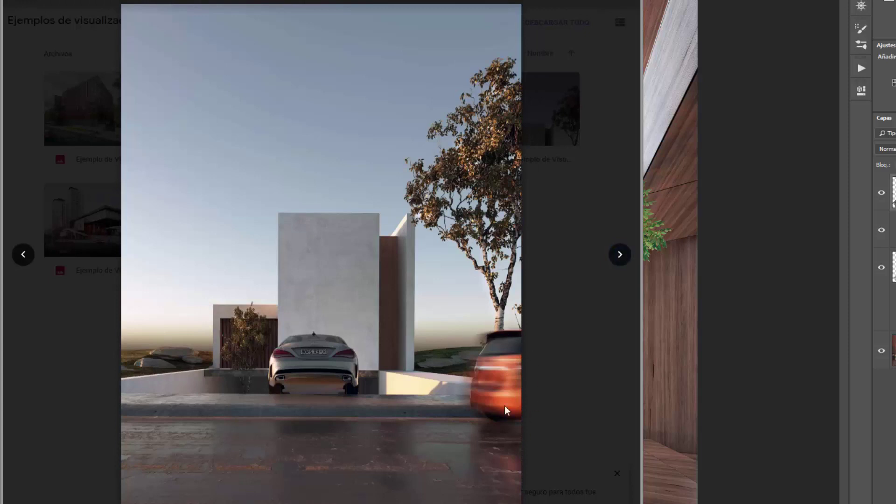
{"action": "left_click", "coordinate": [620, 255]}
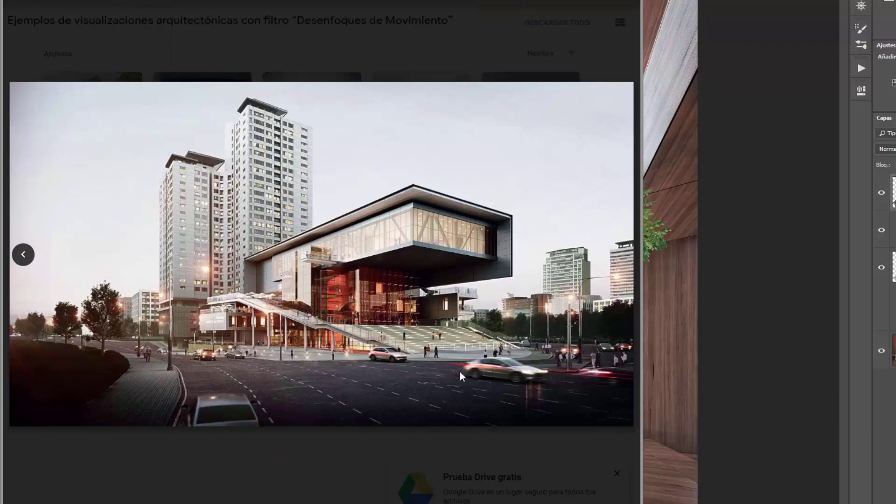
Step: Step back and forth between the house facade and slatted office building renders
{"action": "left_click", "coordinate": [23, 261]}
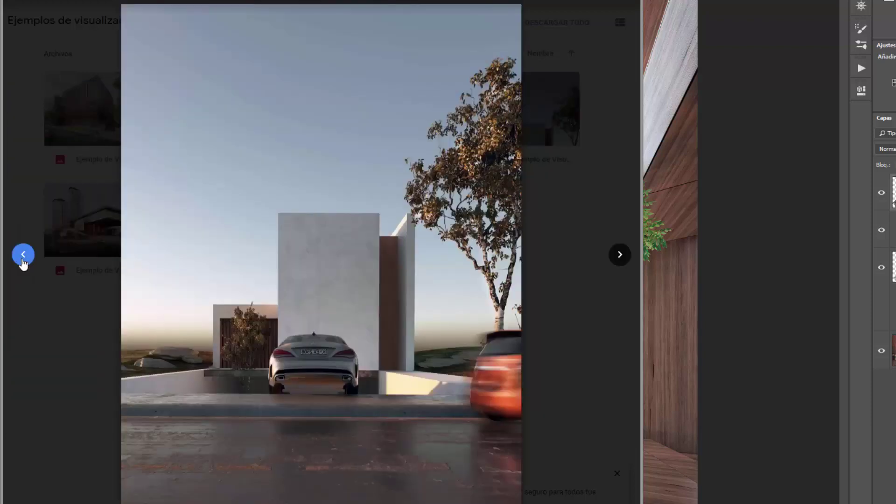
{"action": "left_click", "coordinate": [22, 260]}
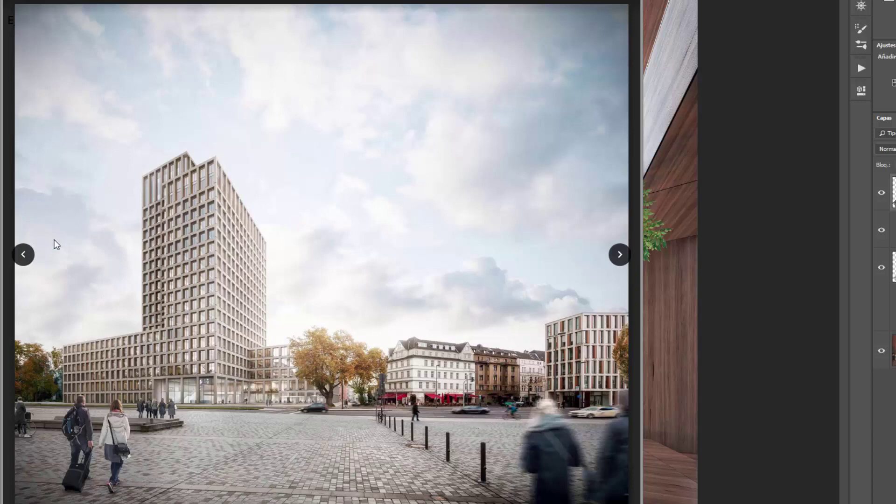
{"action": "left_click", "coordinate": [24, 255]}
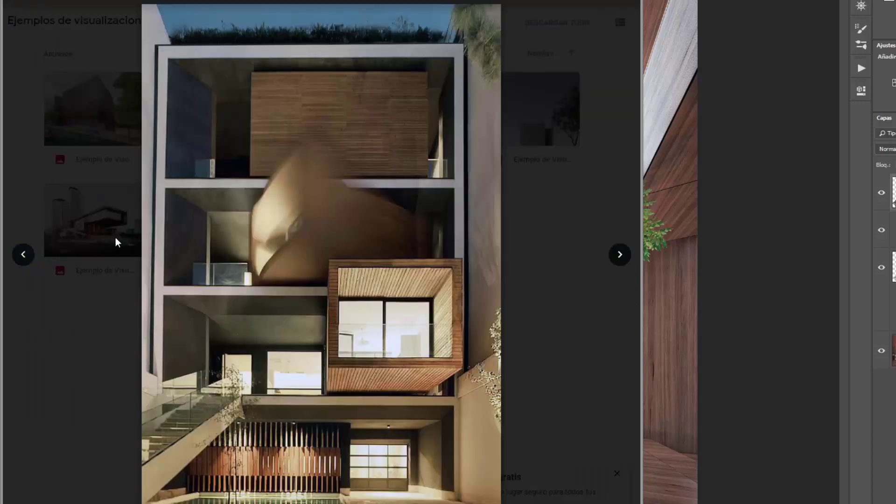
{"action": "left_click", "coordinate": [32, 258]}
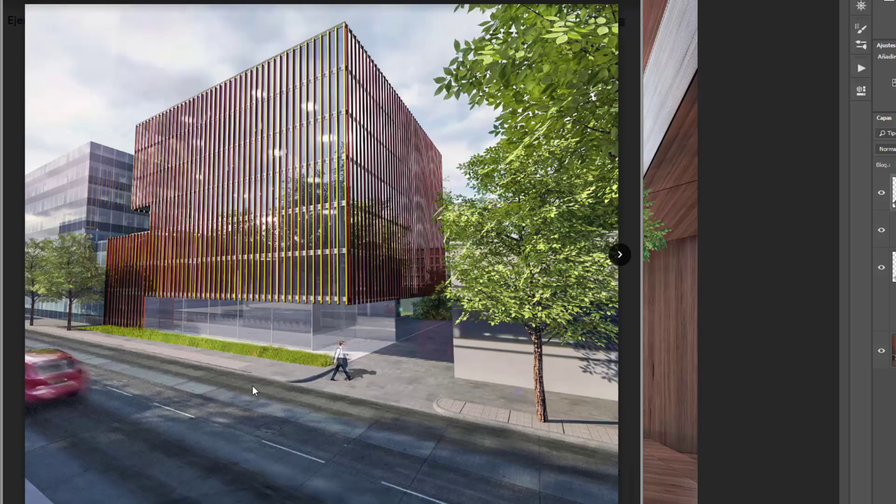
{"action": "left_click", "coordinate": [616, 264]}
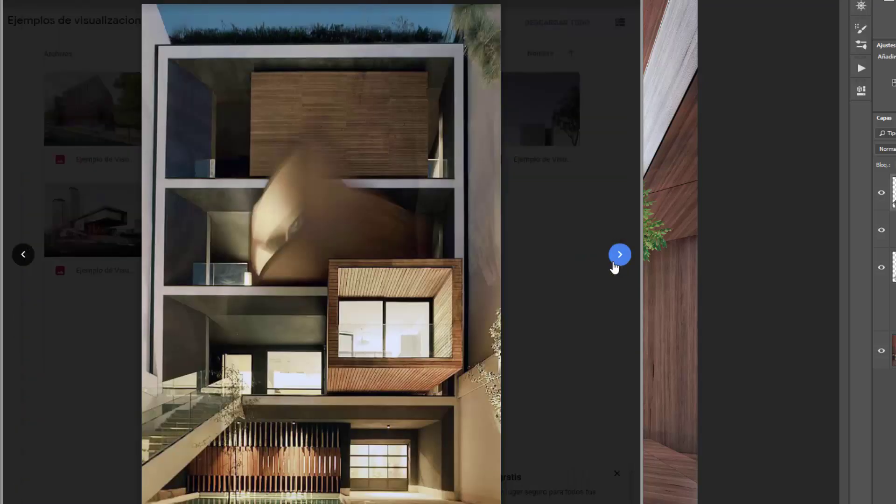
{"action": "left_click", "coordinate": [21, 255]}
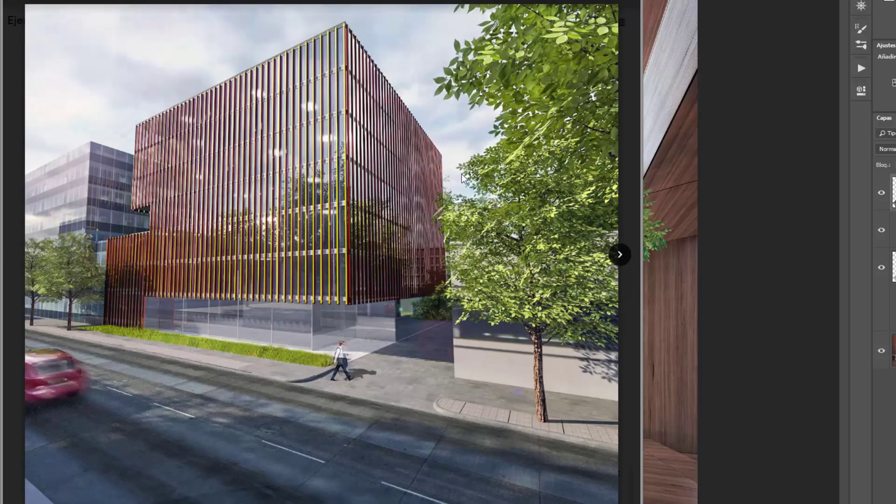
Step: Scale the businessman to about 21.7%, place him right of the tree, and open the Filter menu
{"action": "key", "text": "Right"}
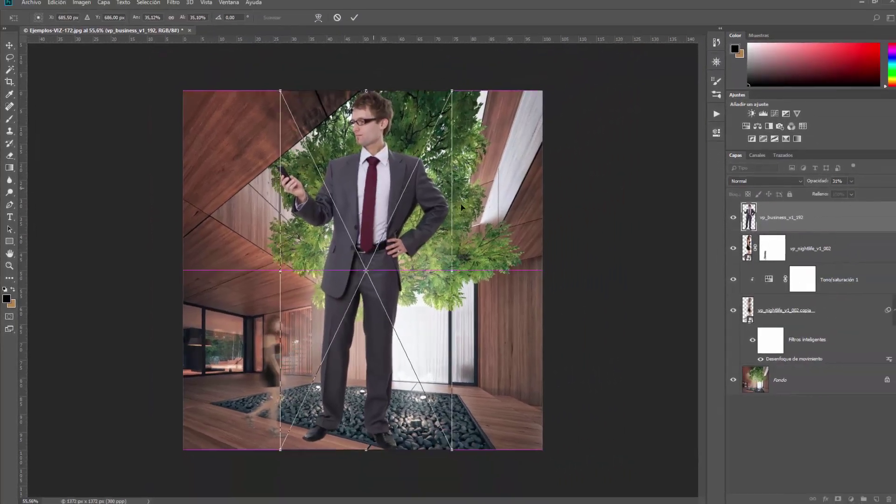
{"action": "key", "text": "Return"}
{"action": "left_click_drag", "start_coordinate": [521, 221], "coordinate": [490, 331]}
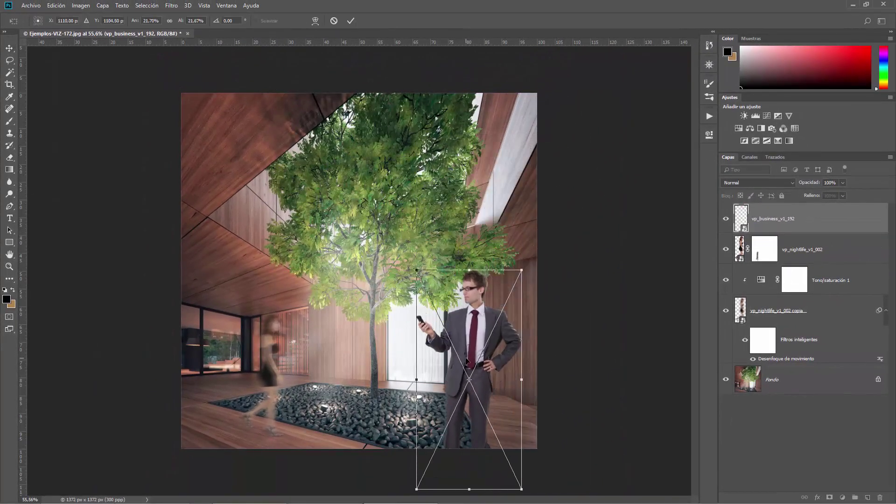
{"action": "left_click", "coordinate": [171, 6]}
{"action": "mouse_move", "coordinate": [230, 111]}
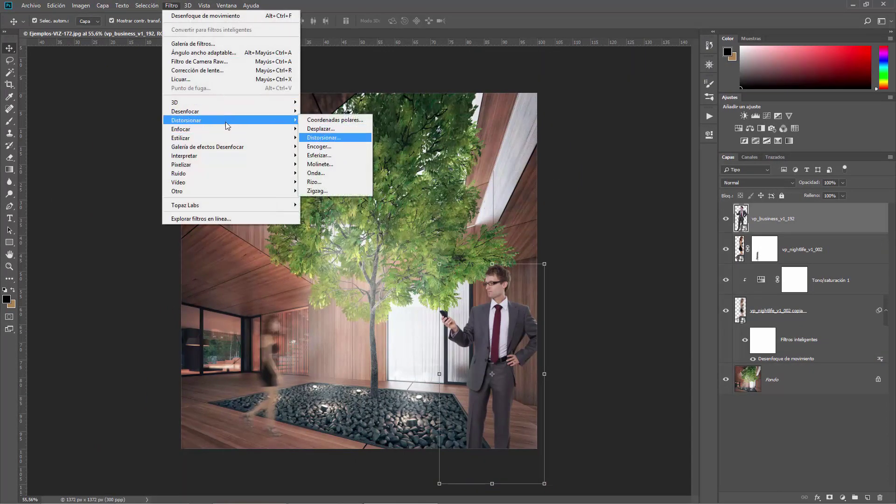
{"action": "mouse_move", "coordinate": [185, 111]}
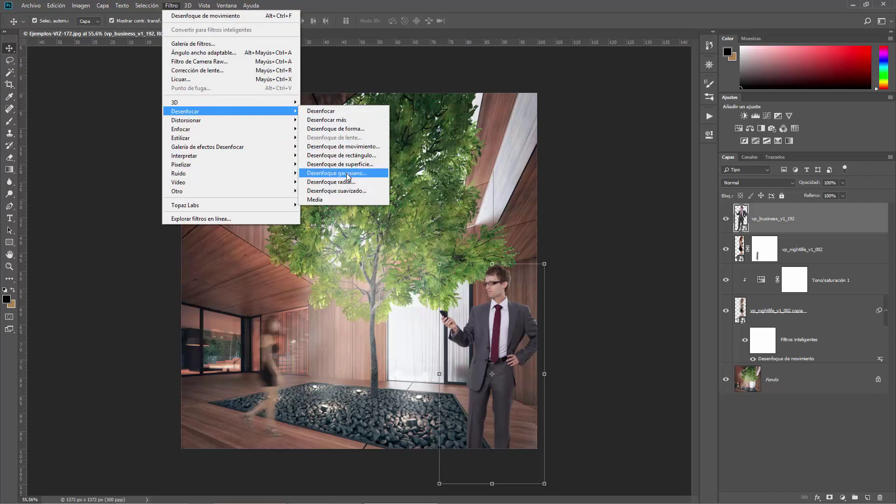
Step: Apply Desenfoque de movimiento to the businessman with angle -2° and distance 64 px
{"action": "left_click", "coordinate": [352, 148]}
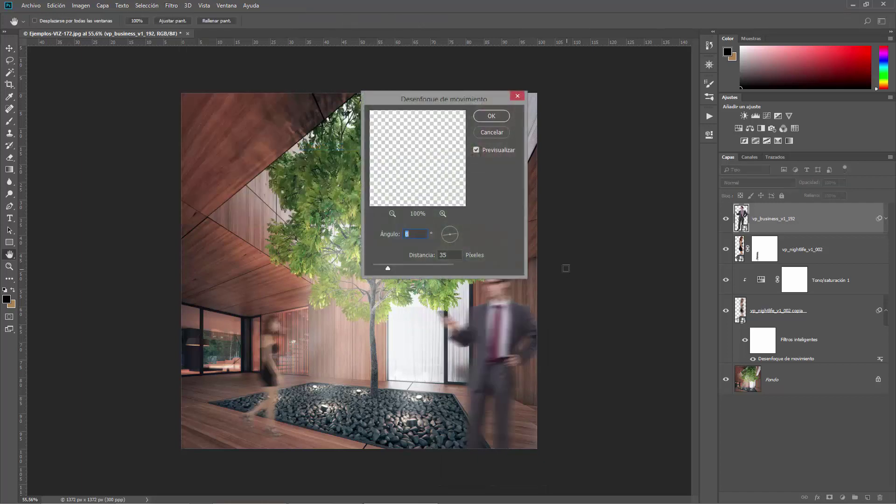
{"action": "left_click_drag", "start_coordinate": [469, 96], "coordinate": [625, 66]}
{"action": "left_click", "coordinate": [553, 231]}
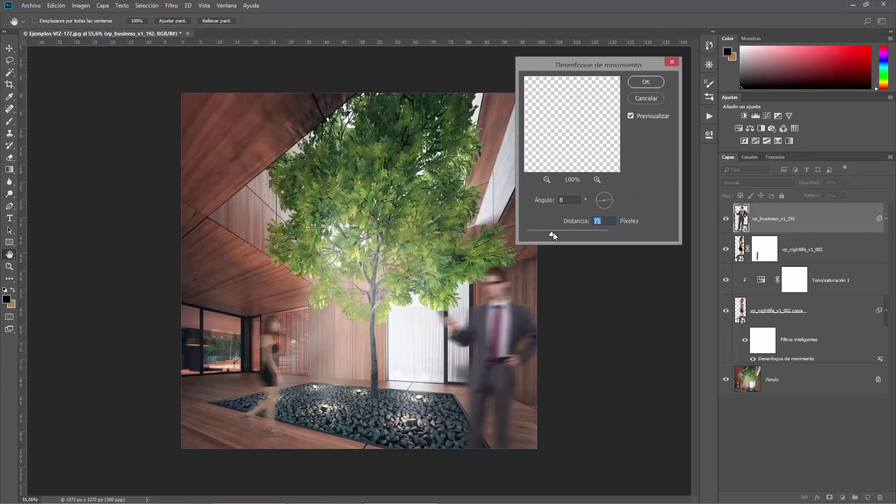
{"action": "left_click_drag", "start_coordinate": [607, 199], "coordinate": [615, 201]}
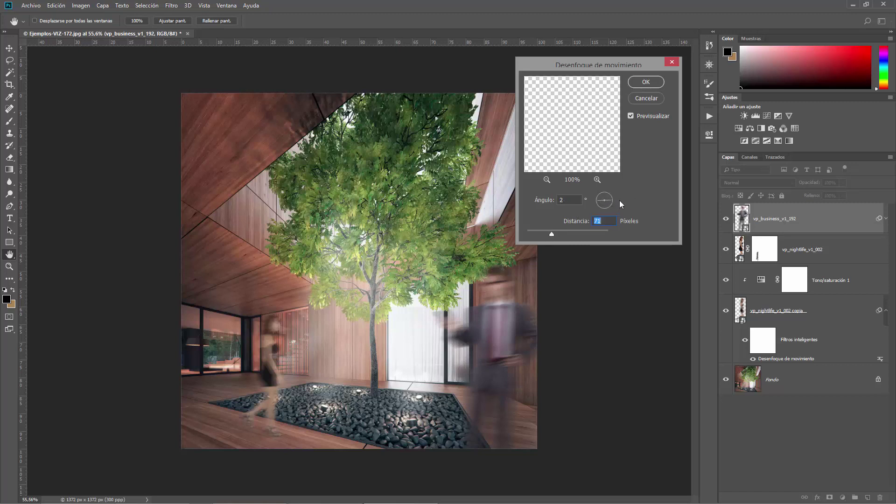
{"action": "key", "text": "shift+Tab"}
{"action": "left_click", "coordinate": [555, 235]}
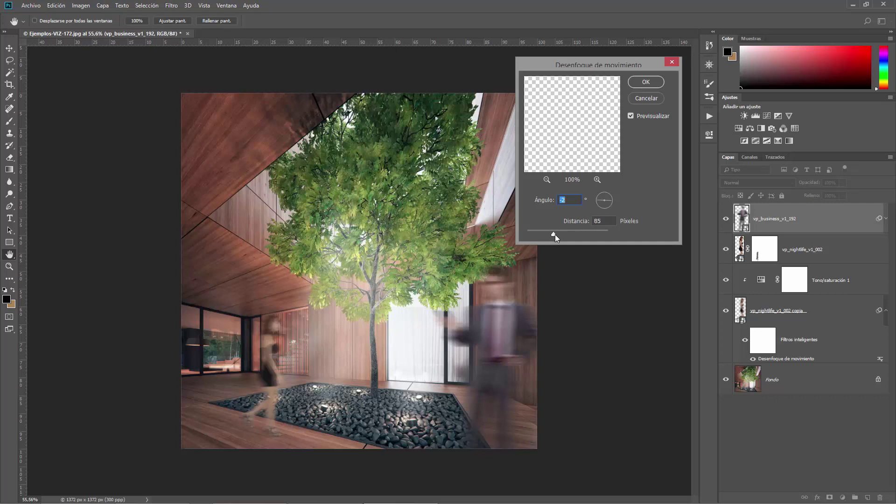
{"action": "key", "text": "Tab"}
{"action": "key", "text": "Up"}
{"action": "key", "text": "Up"}
{"action": "key", "text": "Up"}
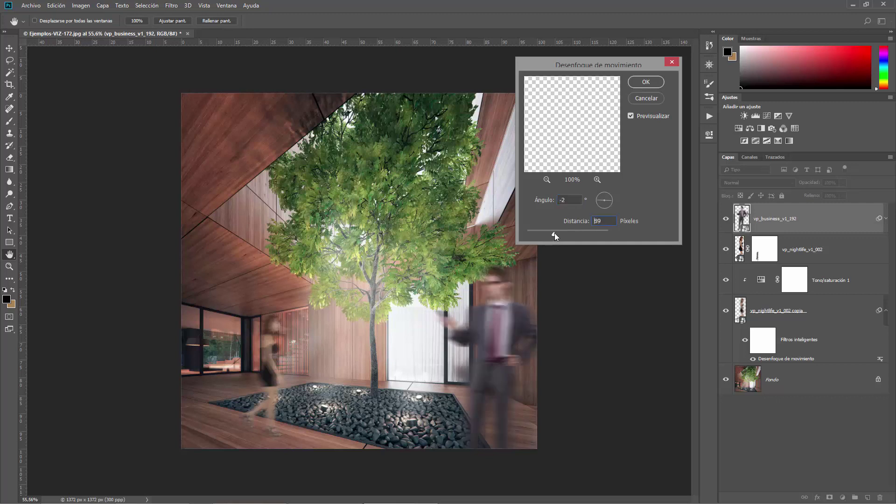
{"action": "key", "text": "Up"}
{"action": "key", "text": "Up"}
{"action": "key", "text": "Up"}
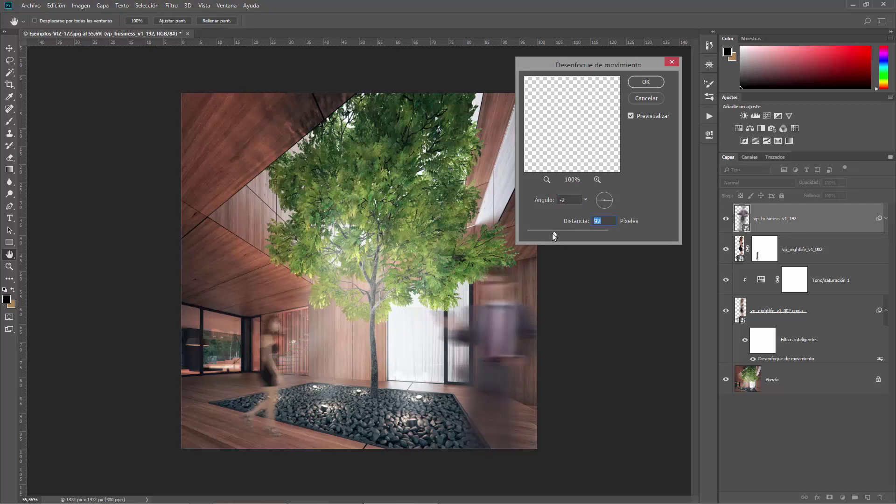
{"action": "left_click_drag", "start_coordinate": [553, 234], "coordinate": [551, 234]}
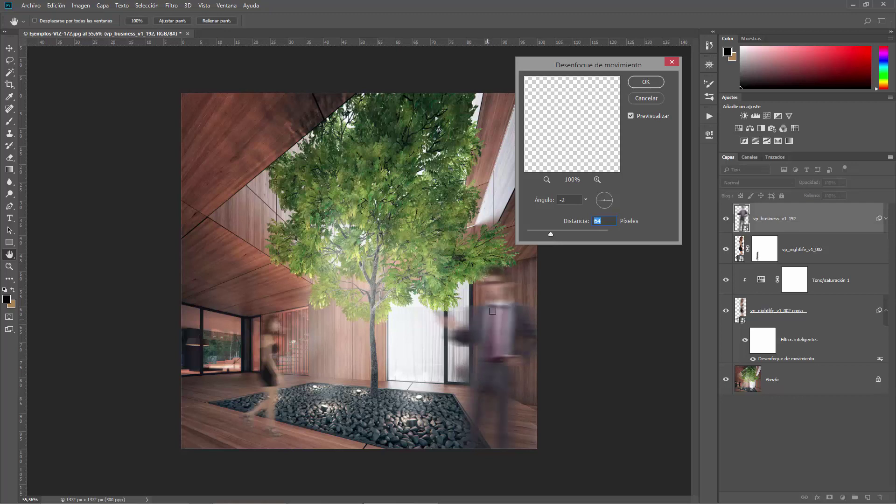
{"action": "left_click", "coordinate": [646, 82]}
Step: Set the businessman to 84% opacity, scale him down slightly, then hide his layer
{"action": "key", "text": "8"}
{"action": "key", "text": "4"}
{"action": "key", "text": "ctrl+t"}
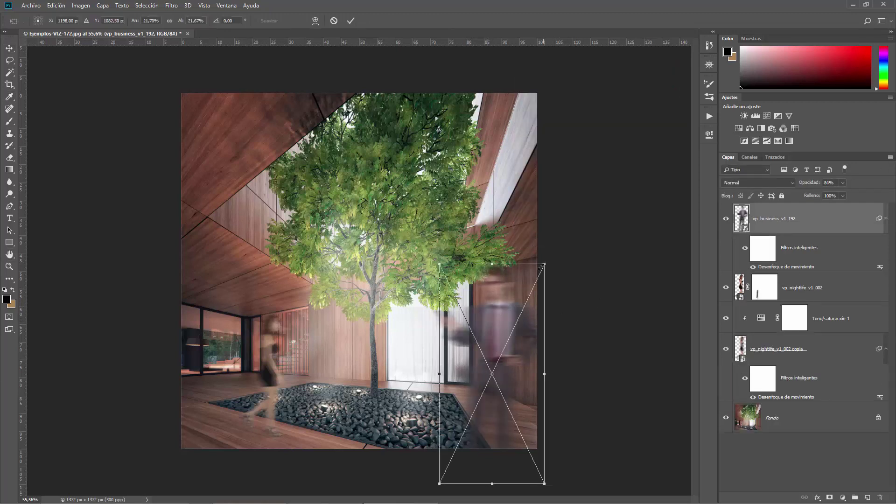
{"action": "left_click_drag", "start_coordinate": [544, 483], "coordinate": [529, 435]}
{"action": "key", "text": "Return"}
{"action": "left_click", "coordinate": [724, 218]}
{"action": "scroll", "coordinate": [238, 355], "scroll_direction": "up", "scroll_amount": 2}
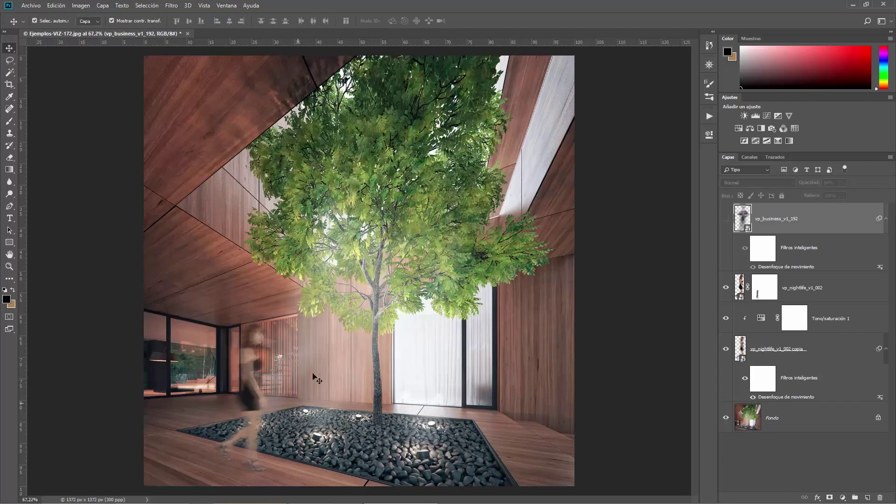
{"action": "scroll", "coordinate": [373, 247], "scroll_direction": "down", "scroll_amount": 1}
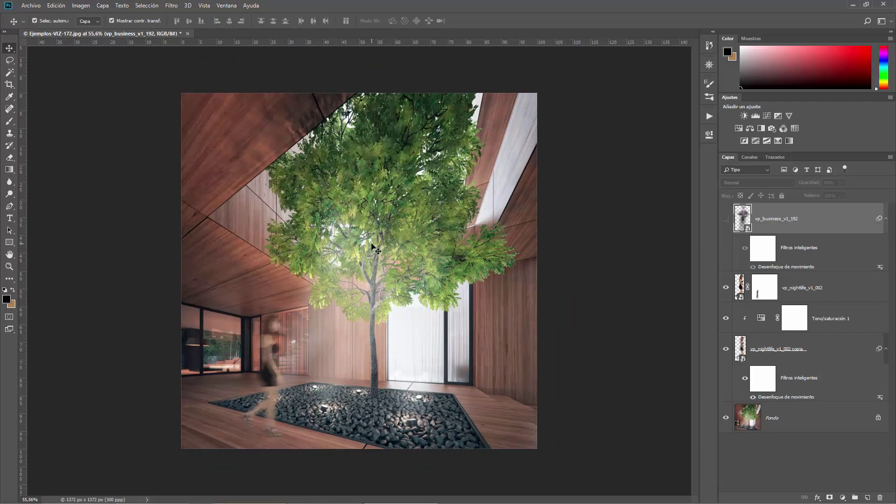